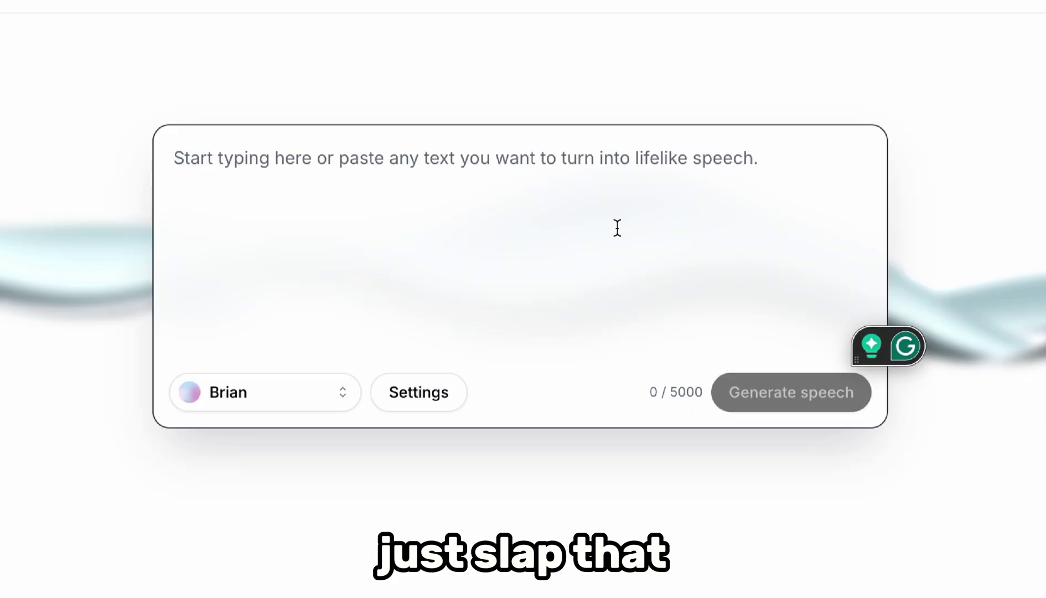
Paste the stick-figure intro script and generate speech with the George voice
{"action": "type", "text": "Alright guys. Let’s take a look at how you can create a stick figure animation like this one."}
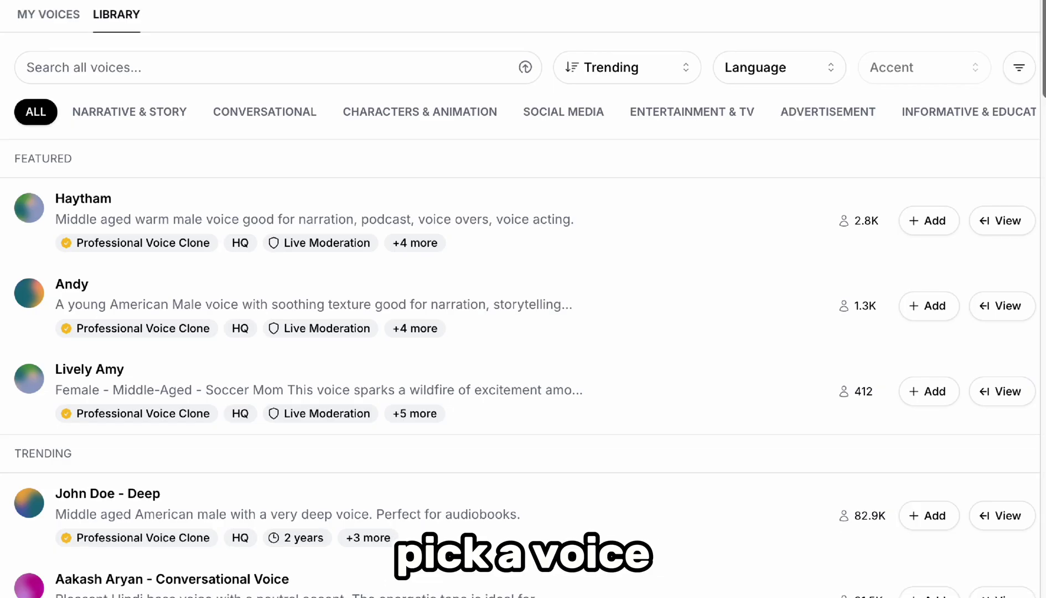
{"action": "scroll", "coordinate": [520, 332], "scroll_direction": "down", "scroll_amount": 3}
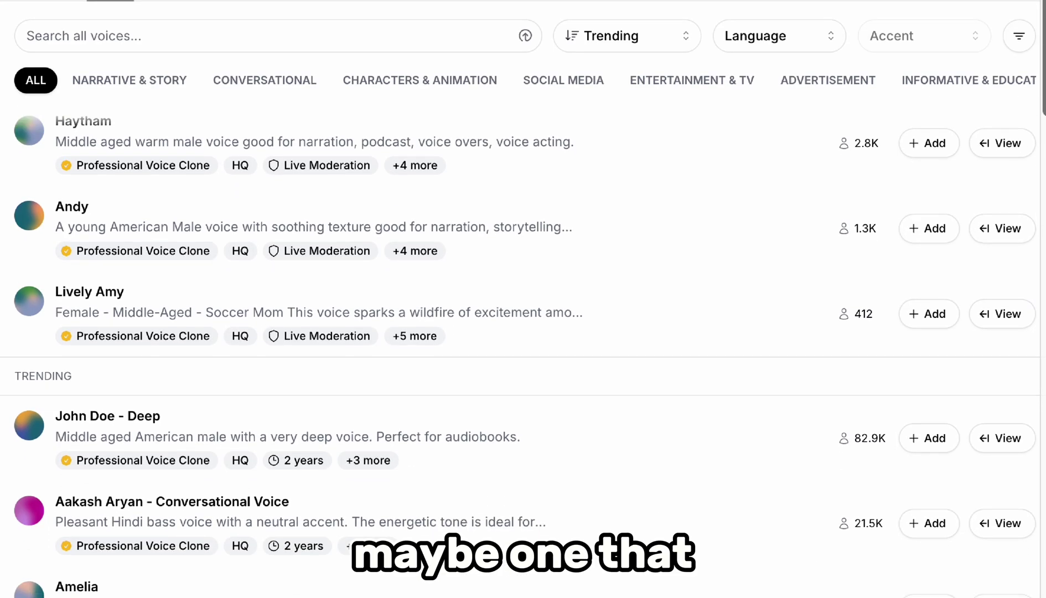
{"action": "scroll", "coordinate": [520, 332], "scroll_direction": "down", "scroll_amount": 4}
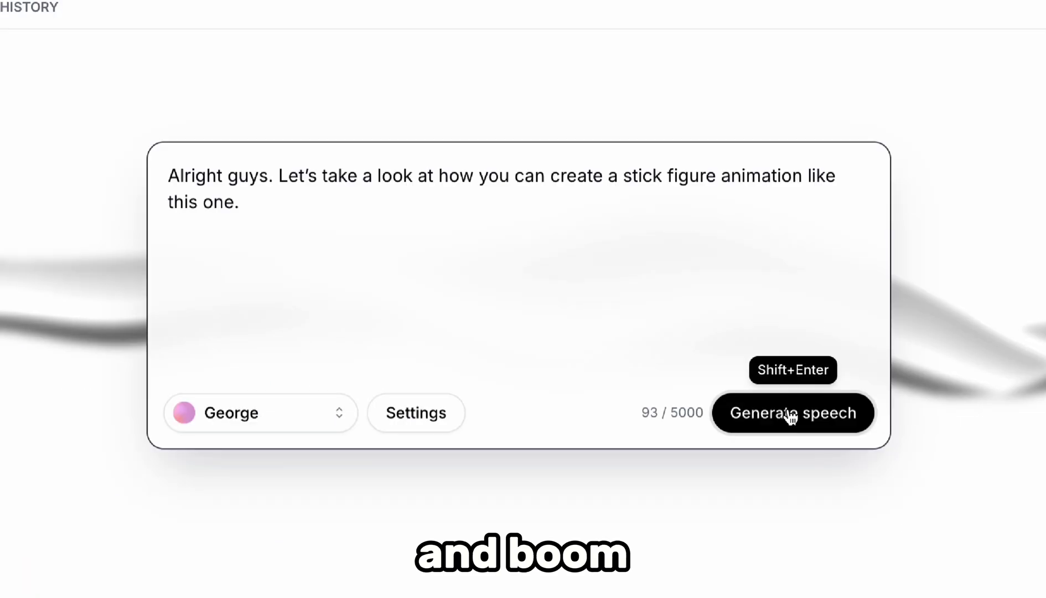
{"action": "left_click", "coordinate": [791, 416]}
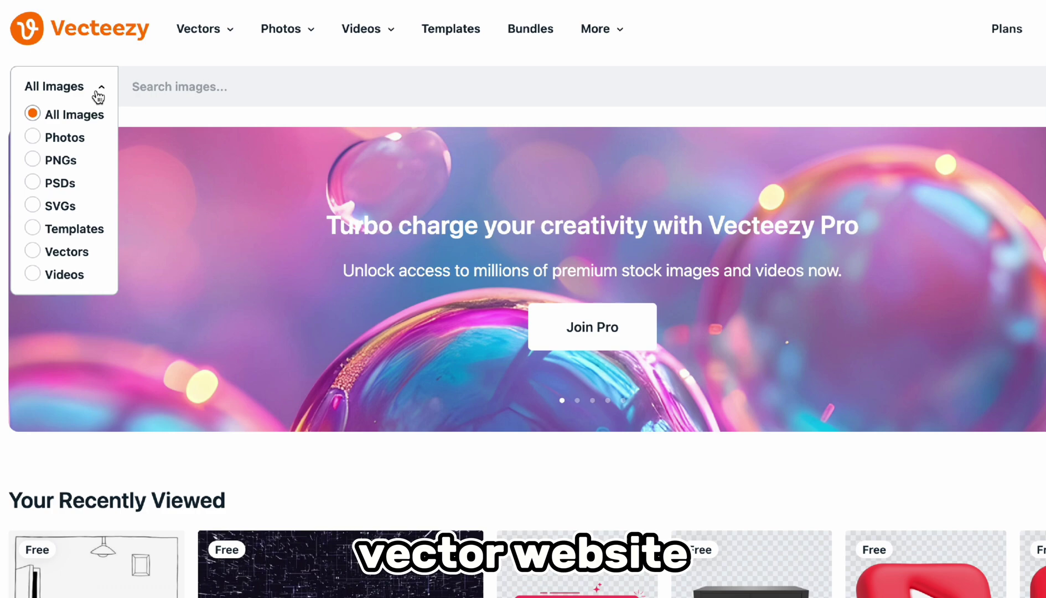
Search Vecteezy vectors for 'sofa line drawing' and expand the License Type filter
{"action": "left_click", "coordinate": [71, 253]}
{"action": "type", "text": "sofa line drawing"}
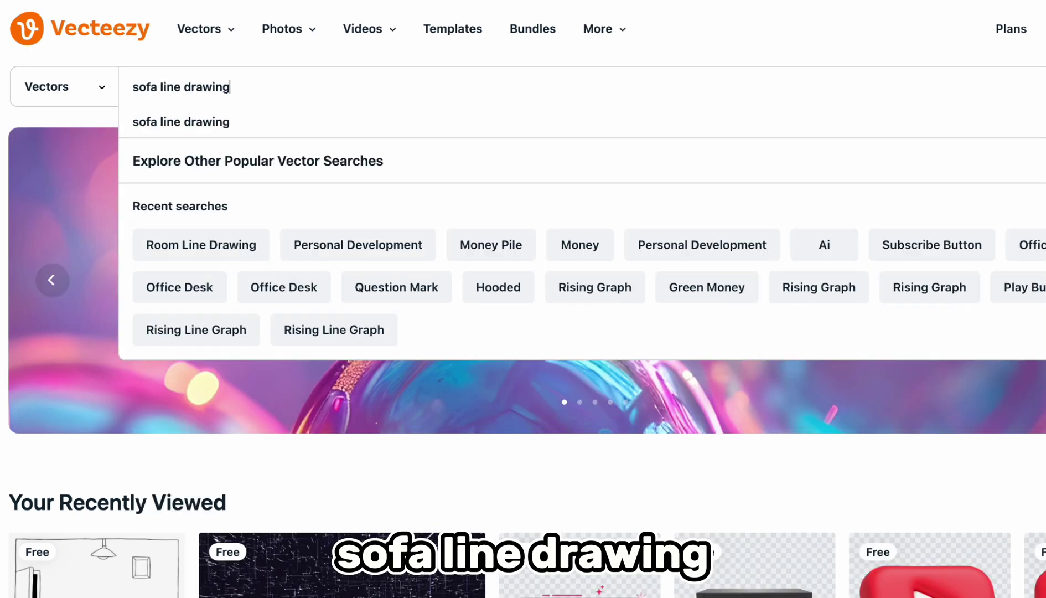
{"action": "key", "text": "Return"}
{"action": "scroll", "coordinate": [201, 459], "scroll_direction": "down", "scroll_amount": 5}
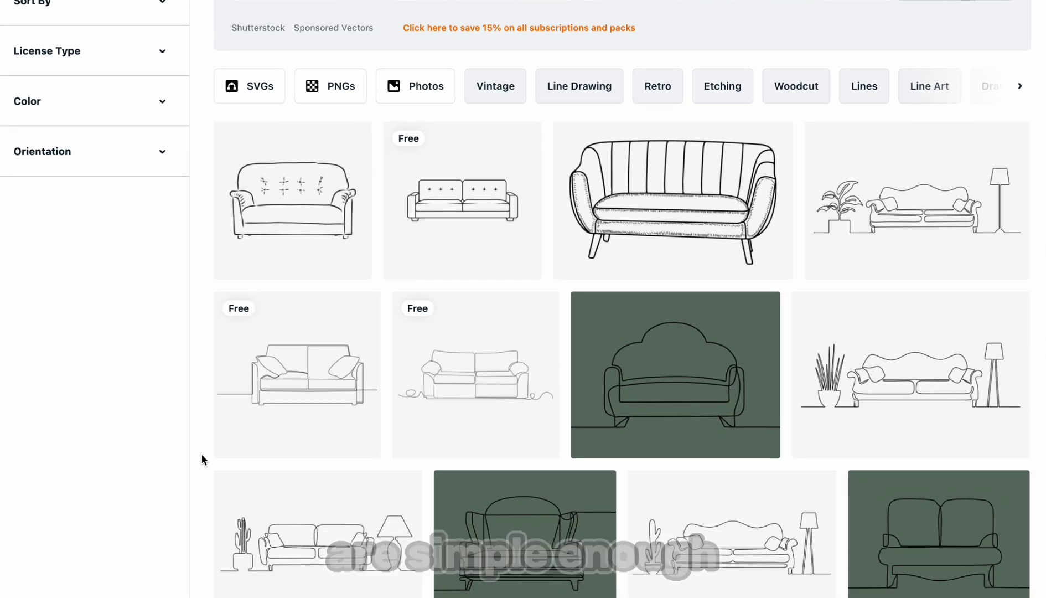
{"action": "scroll", "coordinate": [201, 280], "scroll_direction": "up", "scroll_amount": 5}
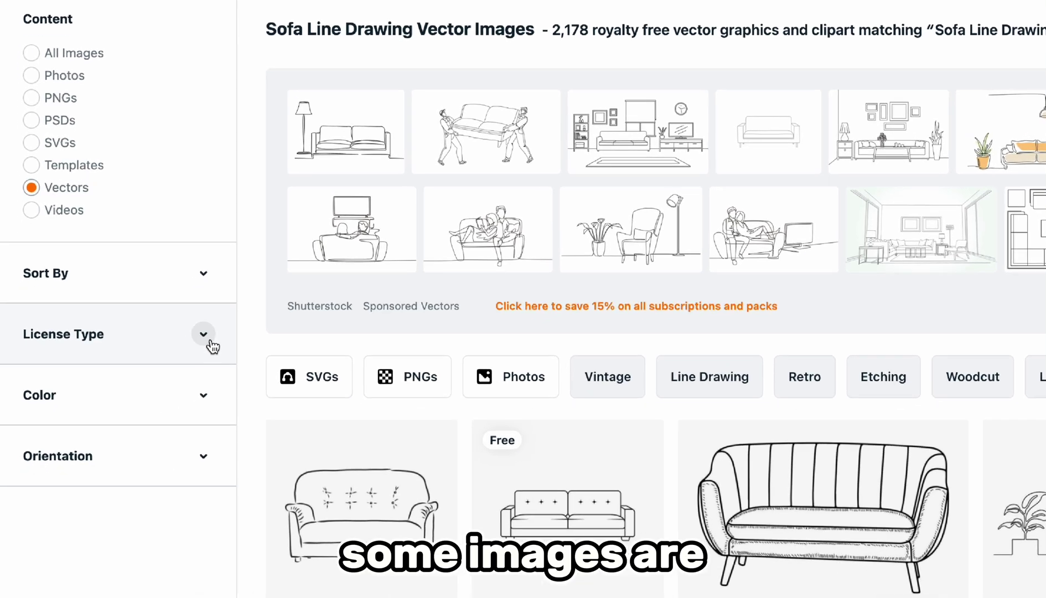
{"action": "left_click", "coordinate": [210, 342]}
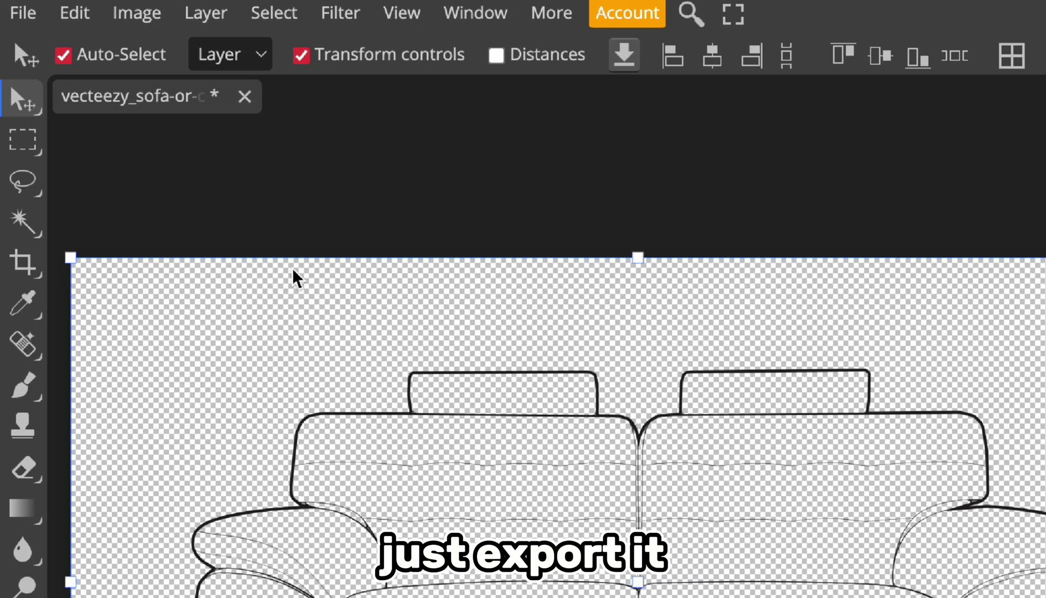
Bring up Photopea's Export as submenu with PNG for the sofa drawing
{"action": "left_click", "coordinate": [29, 14]}
{"action": "mouse_move", "coordinate": [108, 391]}
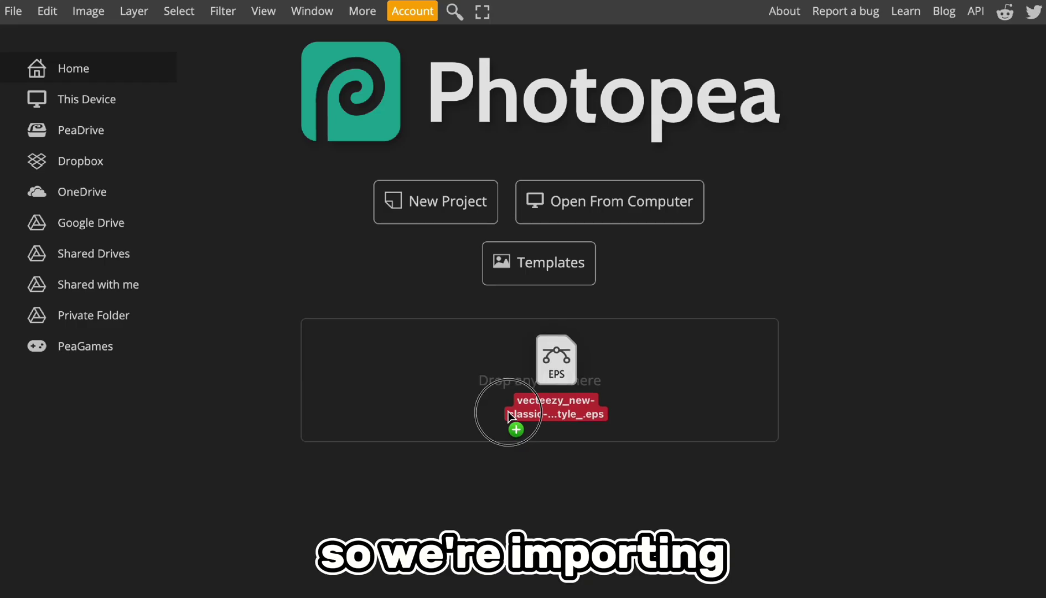
Open the fridge EPS, hide its Background layer, and edit the shadow shape's fill colour
{"action": "left_click_drag", "start_coordinate": [511, 412], "coordinate": [547, 407]}
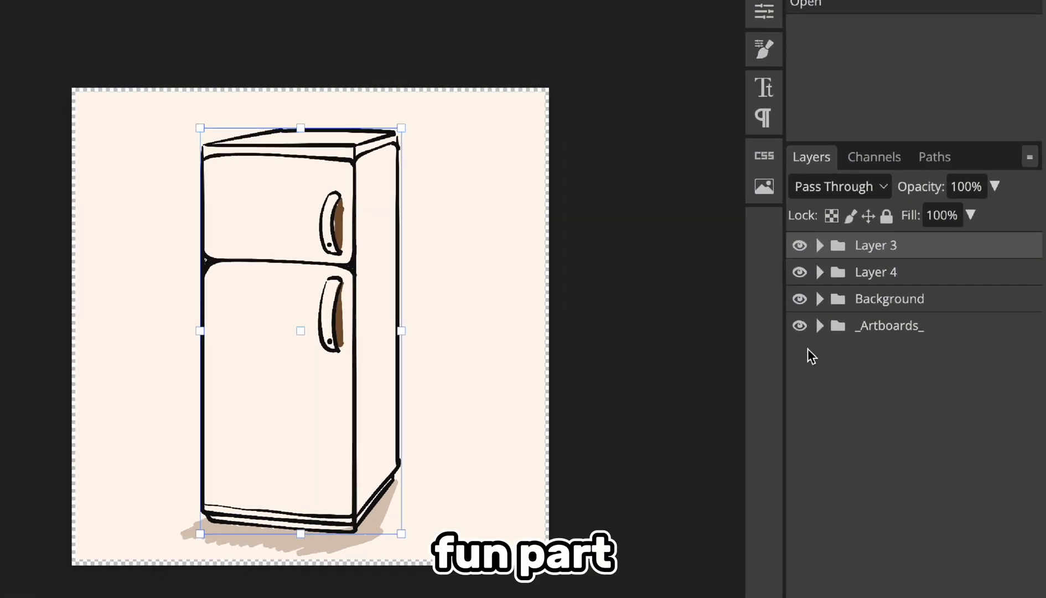
{"action": "left_click", "coordinate": [800, 299]}
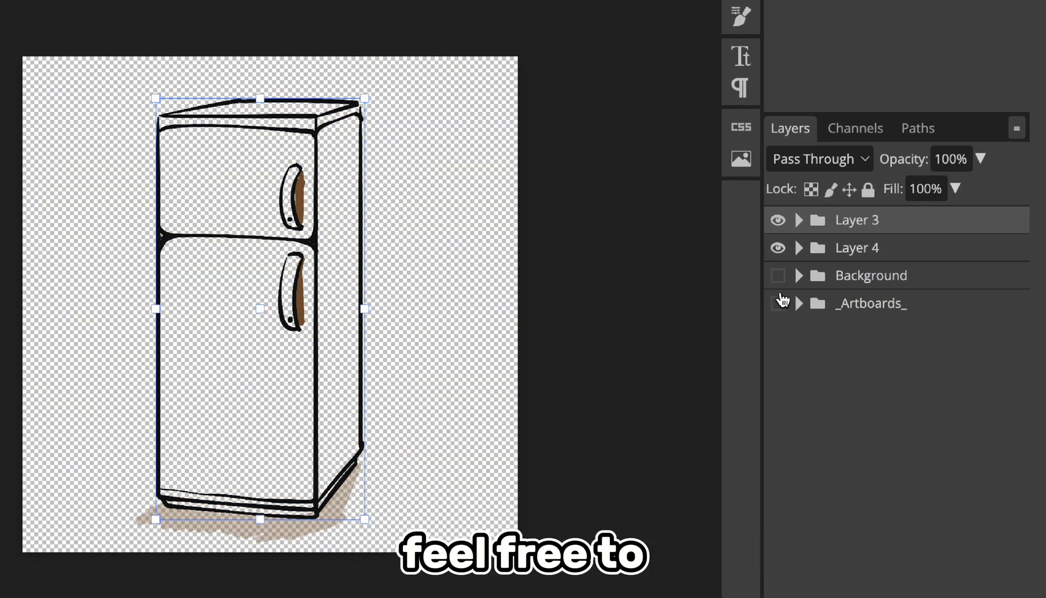
{"action": "left_click", "coordinate": [798, 248]}
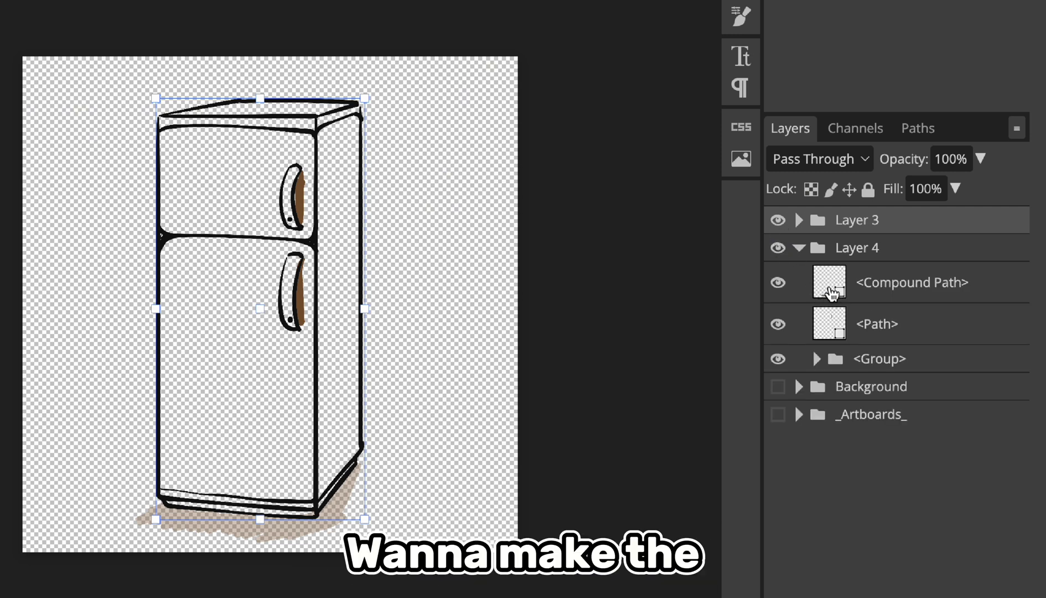
{"action": "left_click", "coordinate": [832, 293]}
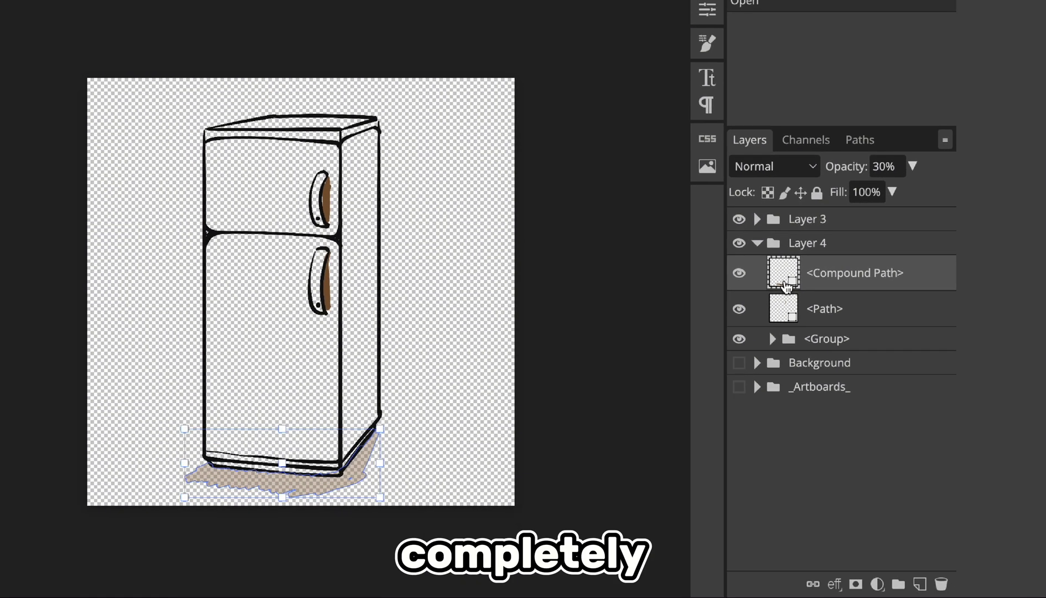
{"action": "double_click", "coordinate": [832, 297]}
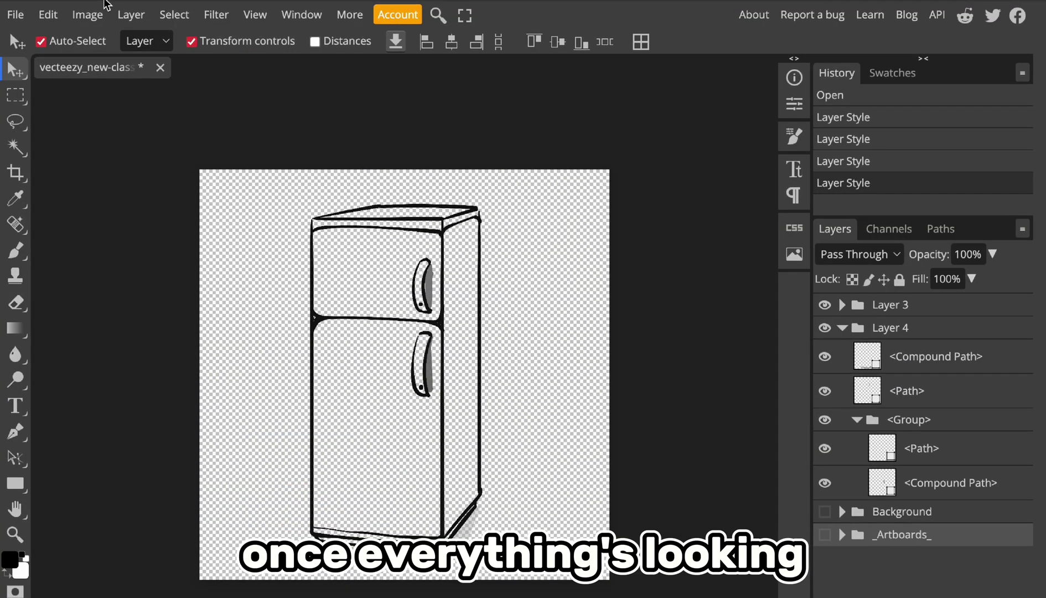
Export the fridge drawing as a PNG
{"action": "left_click", "coordinate": [15, 8]}
{"action": "mouse_move", "coordinate": [57, 250]}
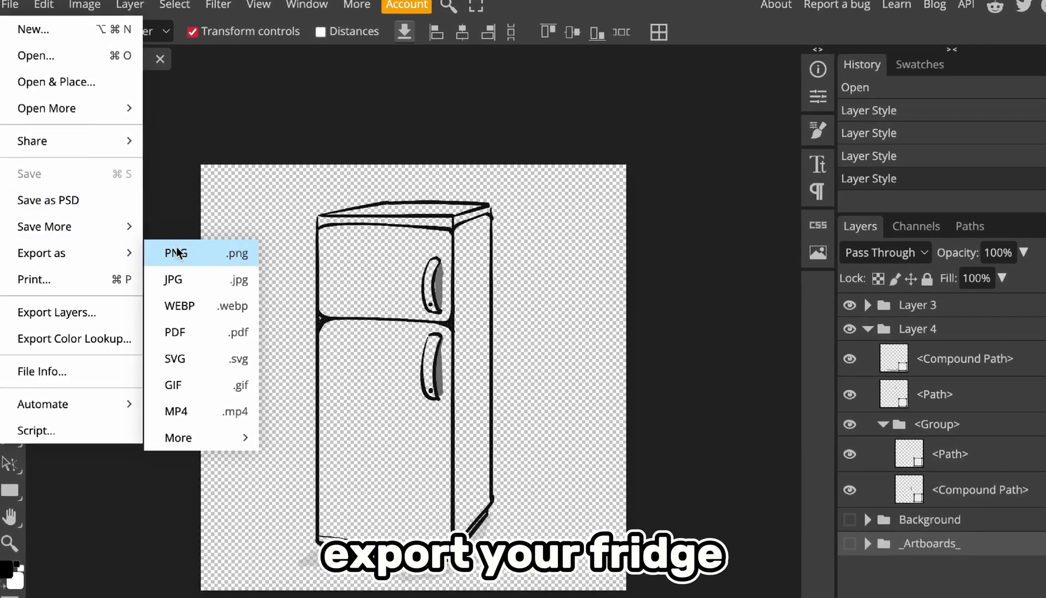
{"action": "left_click", "coordinate": [185, 250]}
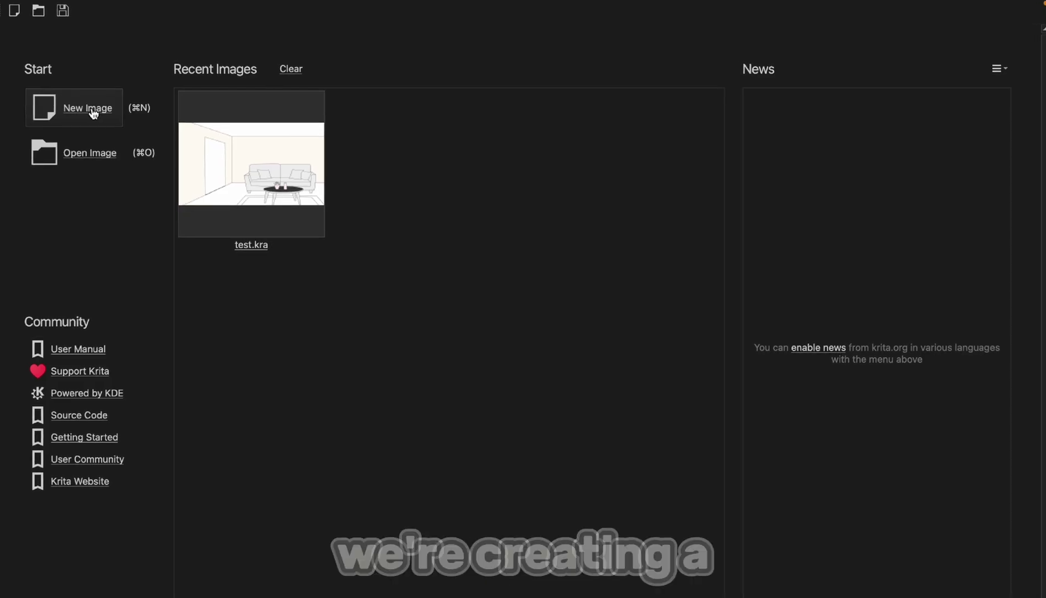
Create a 1920×1080 canvas and bucket-fill the room's left wall light grey
{"action": "left_click", "coordinate": [92, 111]}
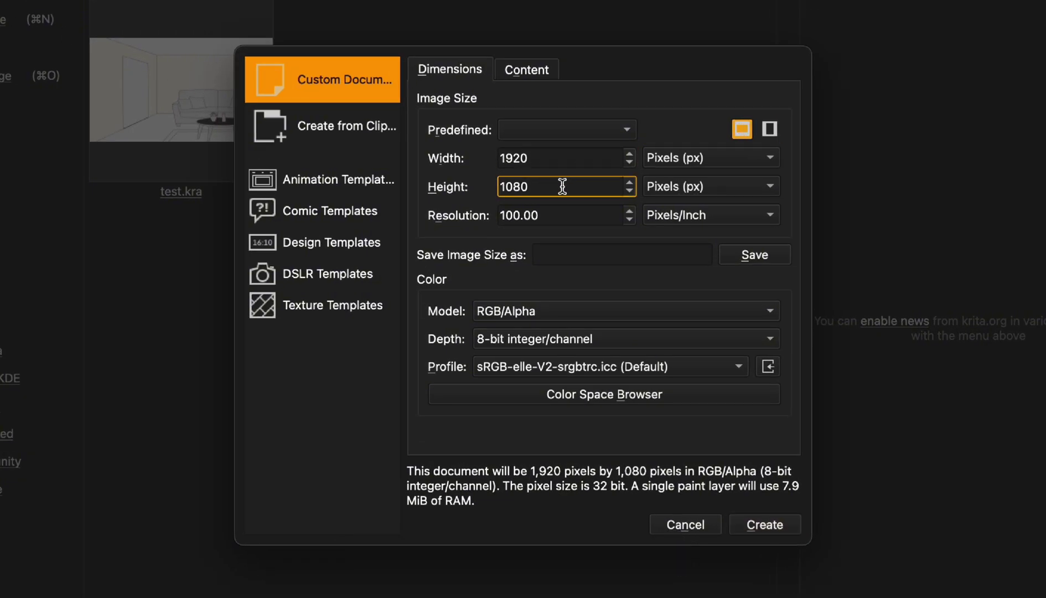
{"action": "left_click", "coordinate": [773, 523]}
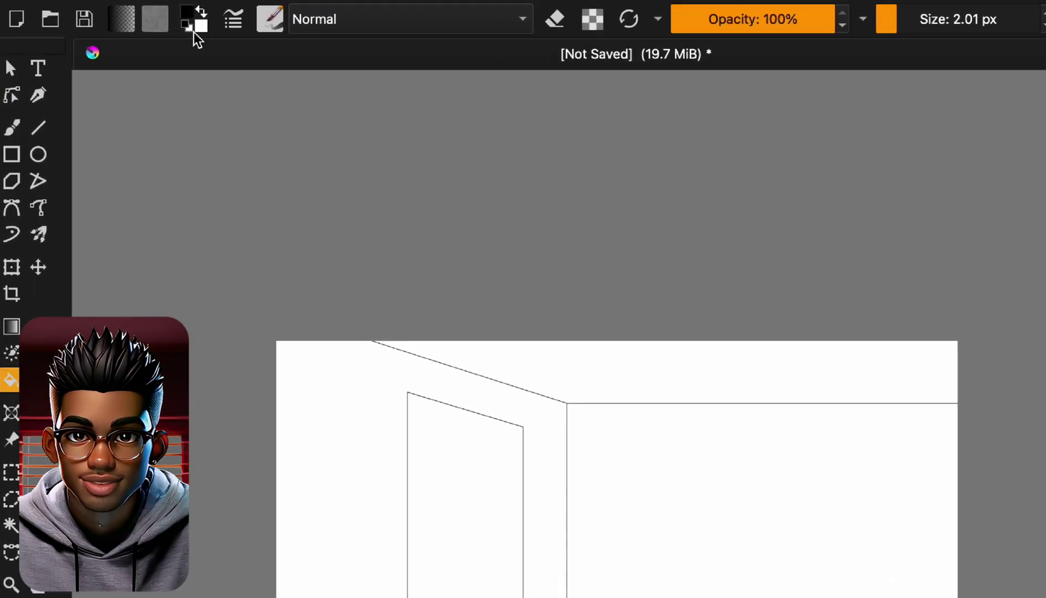
{"action": "left_click", "coordinate": [194, 32]}
{"action": "left_click", "coordinate": [1004, 523]}
{"action": "left_click", "coordinate": [350, 490]}
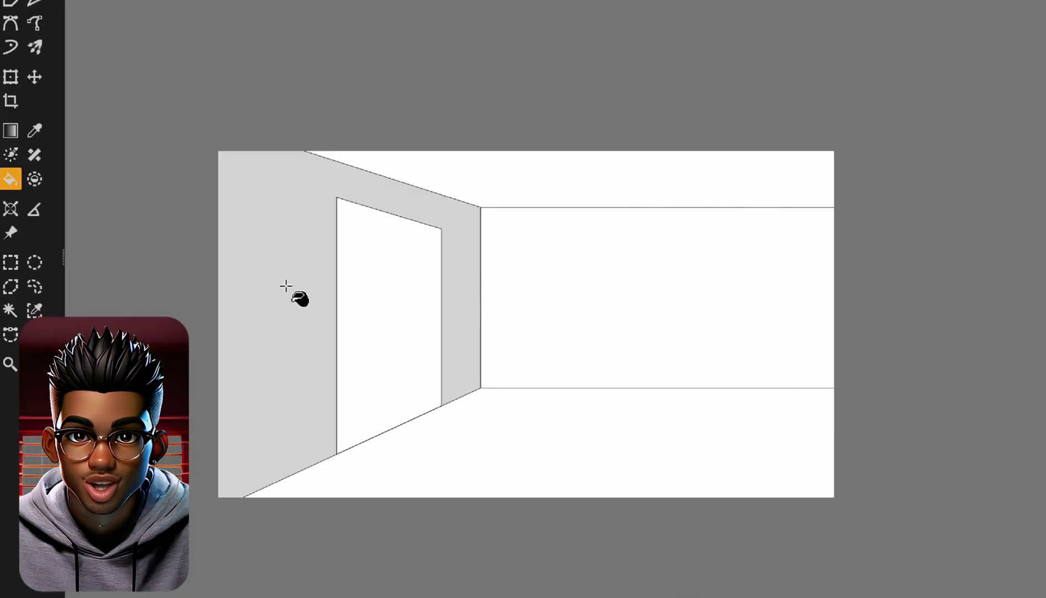
Fill the back wall grey, then import the sofa as a layer and scale it down
{"action": "left_click", "coordinate": [596, 290]}
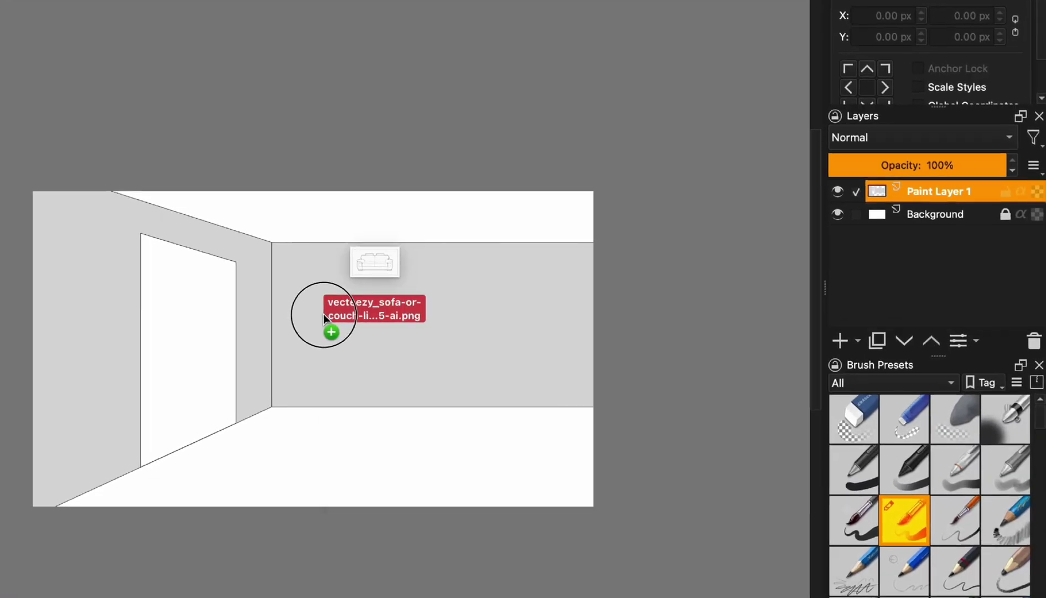
{"action": "left_click_drag", "start_coordinate": [426, 357], "coordinate": [431, 358]}
{"action": "left_click", "coordinate": [451, 331]}
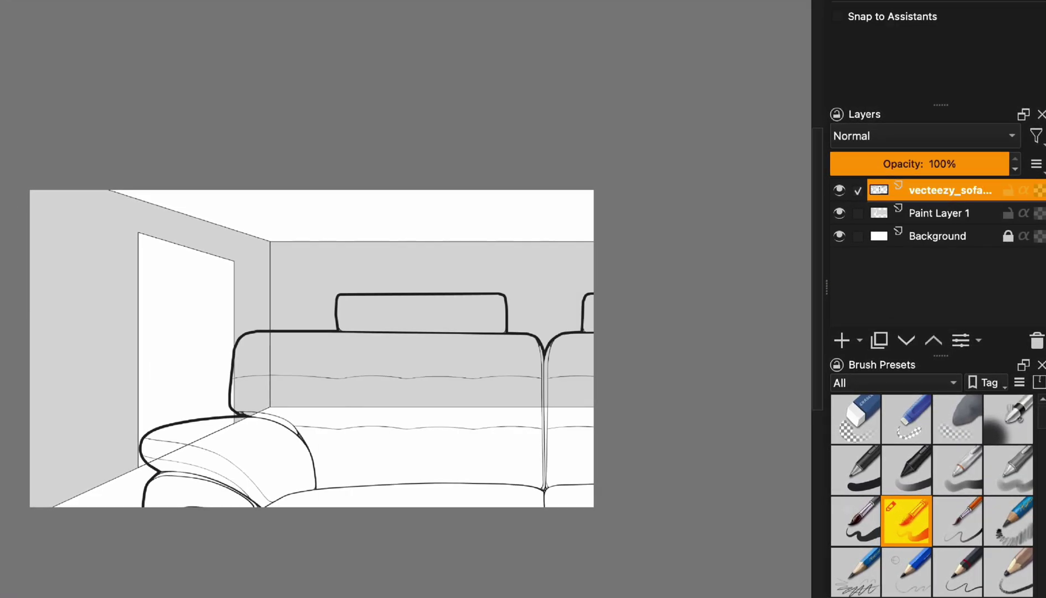
{"action": "key", "text": "ctrl+t"}
{"action": "left_click_drag", "start_coordinate": [117, 229], "coordinate": [249, 334]}
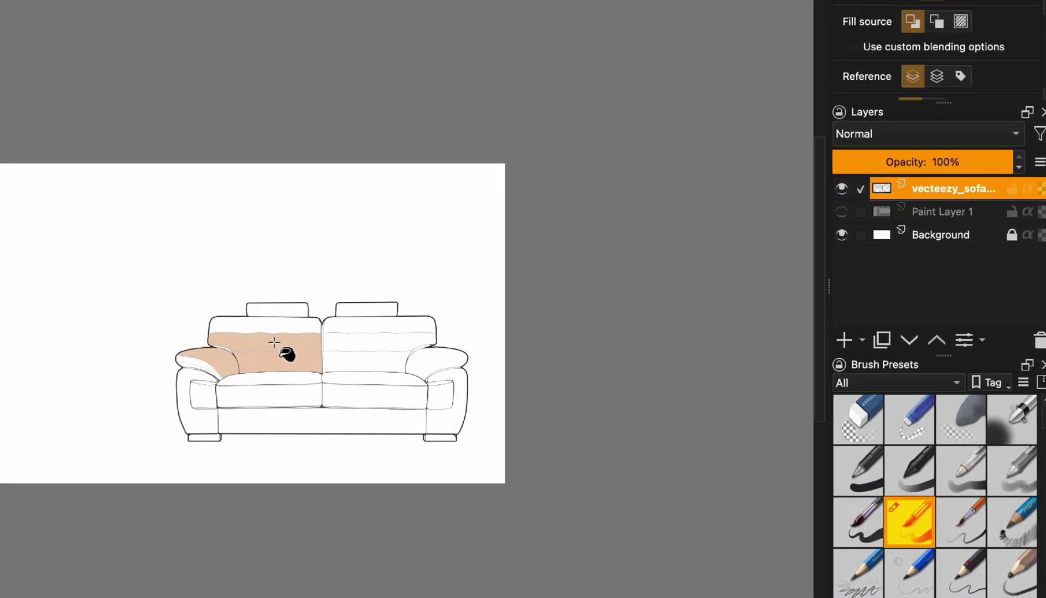
Bucket-fill the sofa's back cushion, seat strip and remaining sections tan
{"action": "left_click", "coordinate": [266, 332]}
{"action": "left_click", "coordinate": [382, 357]}
{"action": "left_click", "coordinate": [266, 378]}
{"action": "left_click", "coordinate": [266, 395]}
{"action": "left_click", "coordinate": [206, 393]}
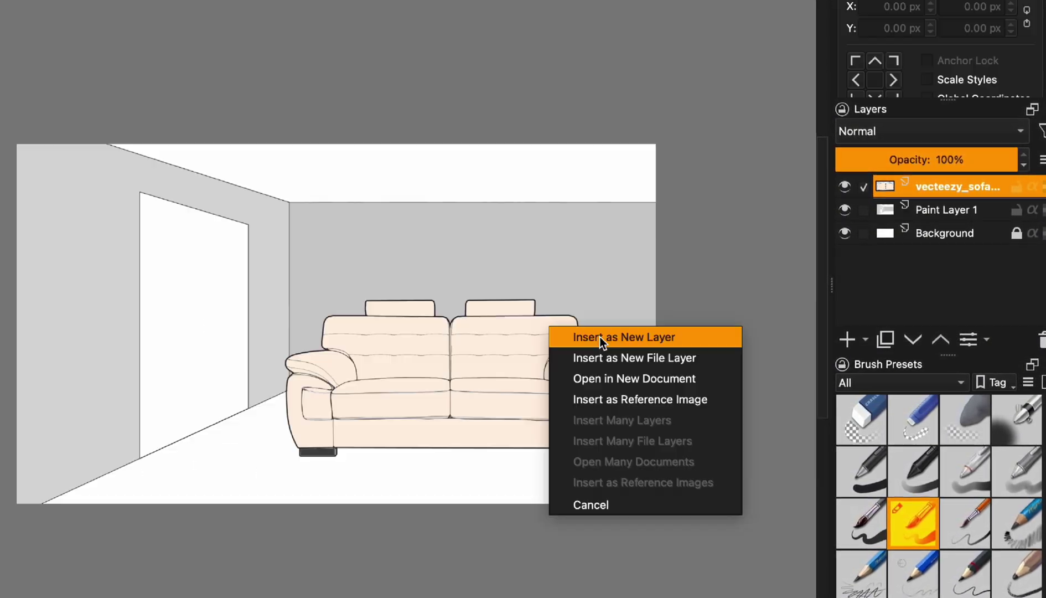
Place the fridge upright beside the sofa, shrink it, and layer it beneath the sofa
{"action": "left_click", "coordinate": [602, 339]}
{"action": "left_click_drag", "start_coordinate": [577, 502], "coordinate": [532, 454]}
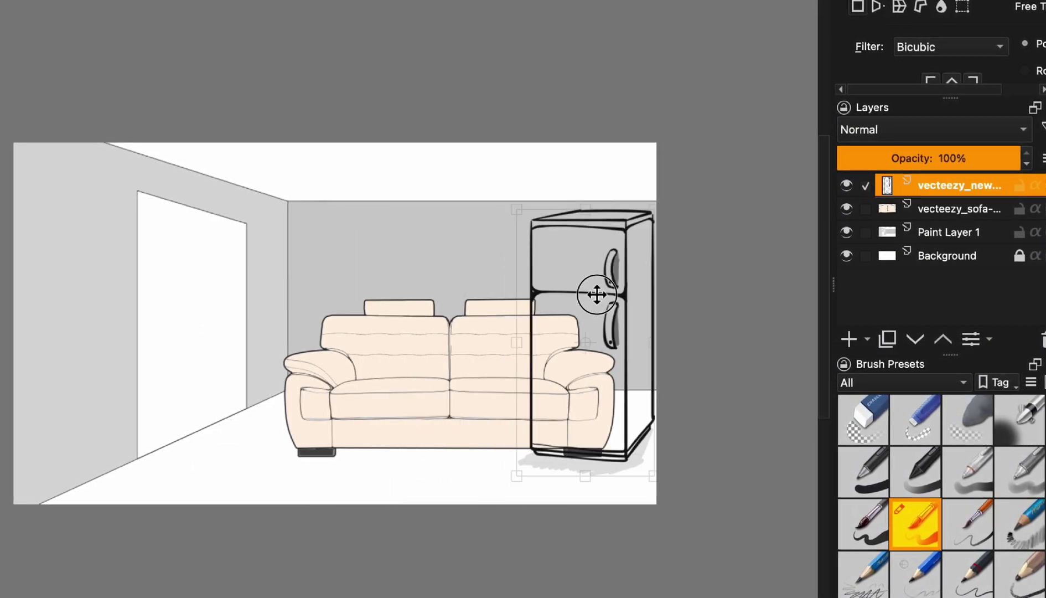
{"action": "left_click_drag", "start_coordinate": [590, 291], "coordinate": [637, 427]}
{"action": "key", "text": "ctrl+Page_Down"}
{"action": "key", "text": "ctrl+t"}
{"action": "key", "text": "Return"}
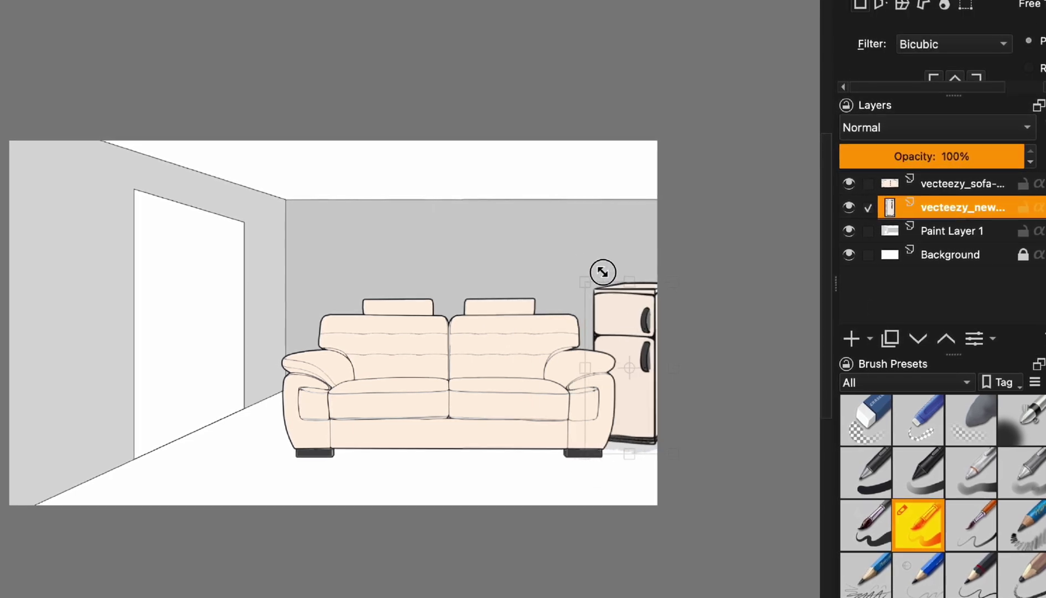
{"action": "left_click", "coordinate": [941, 183]}
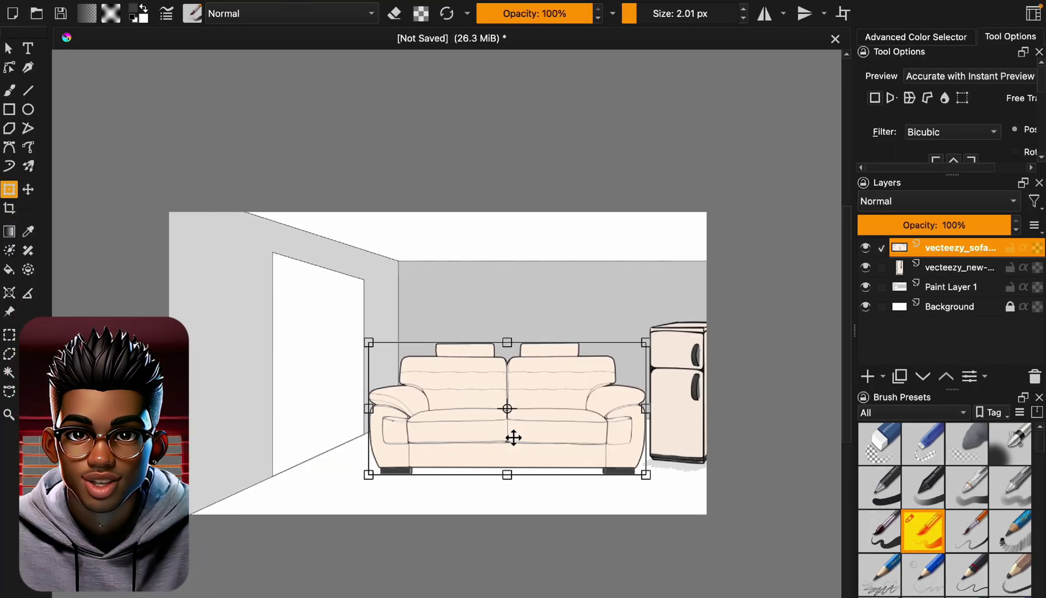
Draw the stick figure's head, body, legs, both arms, eyes and smile
{"action": "mouse_move", "coordinate": [435, 291]}
{"action": "left_mouse_down"}
{"action": "mouse_move", "coordinate": [465, 316]}
{"action": "mouse_move", "coordinate": [437, 282]}
{"action": "left_mouse_up"}
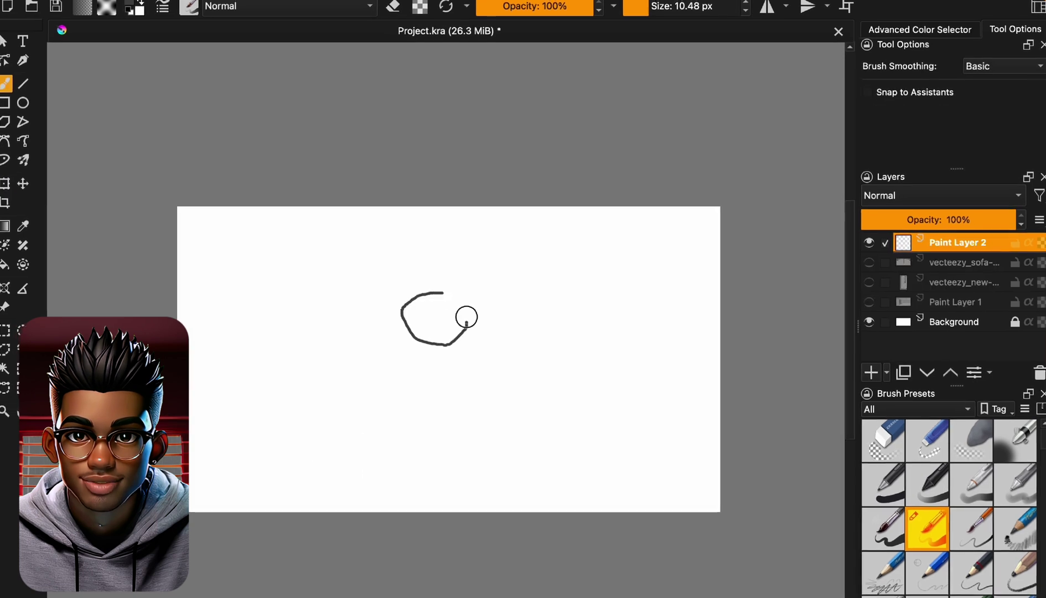
{"action": "mouse_move", "coordinate": [437, 339]}
{"action": "left_mouse_down"}
{"action": "mouse_move", "coordinate": [441, 392]}
{"action": "mouse_move", "coordinate": [373, 457]}
{"action": "left_mouse_up"}
{"action": "left_click_drag", "start_coordinate": [437, 383], "coordinate": [512, 448]}
{"action": "mouse_move", "coordinate": [347, 303]}
{"action": "left_mouse_down"}
{"action": "mouse_move", "coordinate": [441, 343]}
{"action": "mouse_move", "coordinate": [523, 290]}
{"action": "left_mouse_up"}
{"action": "left_click_drag", "start_coordinate": [411, 283], "coordinate": [447, 299]}
{"action": "left_click_drag", "start_coordinate": [423, 309], "coordinate": [448, 308]}
{"action": "left_click_drag", "start_coordinate": [415, 240], "coordinate": [413, 271]}
Add five hair strokes around the stick figure's head
{"action": "left_click_drag", "start_coordinate": [385, 265], "coordinate": [402, 278]}
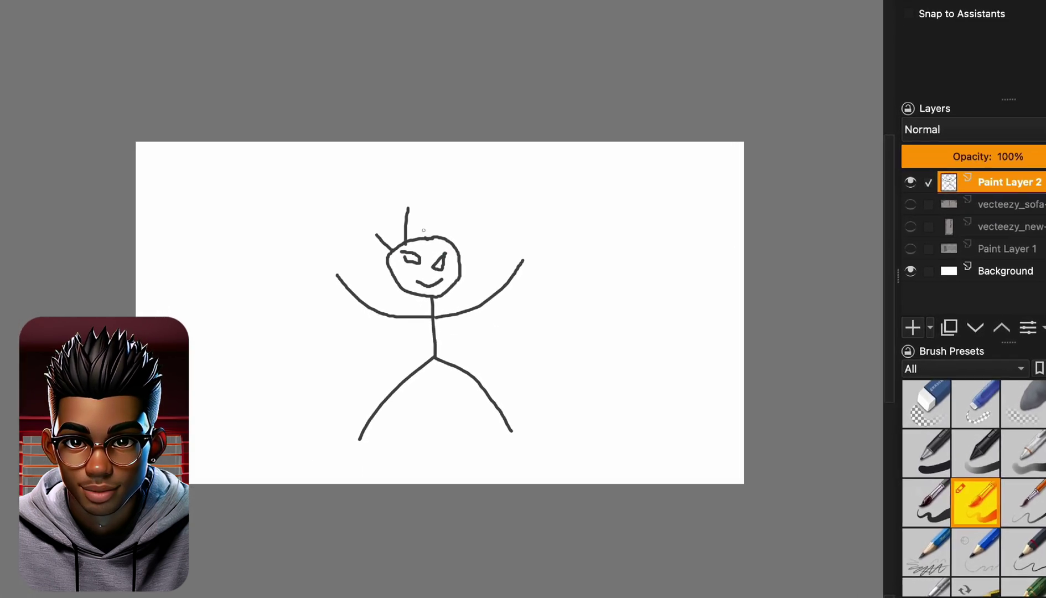
{"action": "left_click_drag", "start_coordinate": [437, 206], "coordinate": [435, 237]}
{"action": "left_click_drag", "start_coordinate": [450, 244], "coordinate": [470, 224]}
{"action": "left_click_drag", "start_coordinate": [387, 251], "coordinate": [365, 244]}
{"action": "left_click_drag", "start_coordinate": [460, 256], "coordinate": [481, 250]}
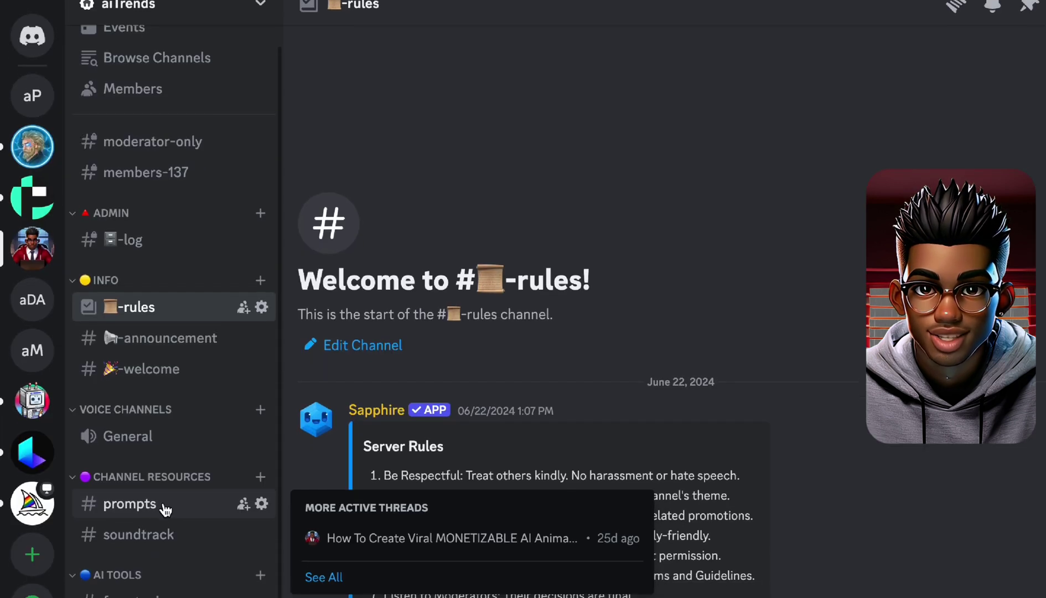
Open the aiTrends #prompts channel and view its links and details
{"action": "left_click", "coordinate": [163, 505]}
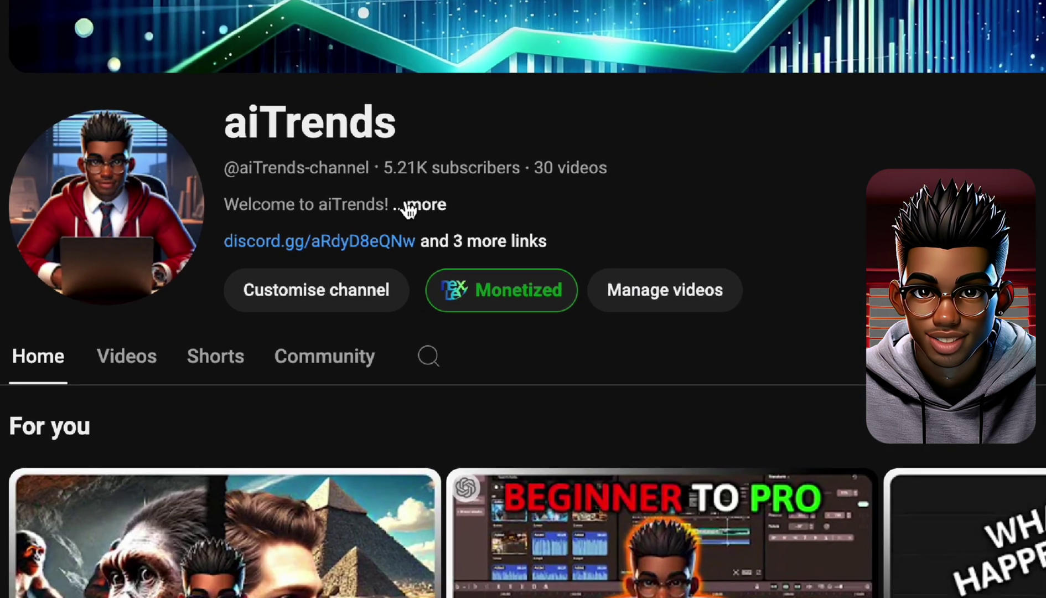
{"action": "left_click", "coordinate": [382, 206]}
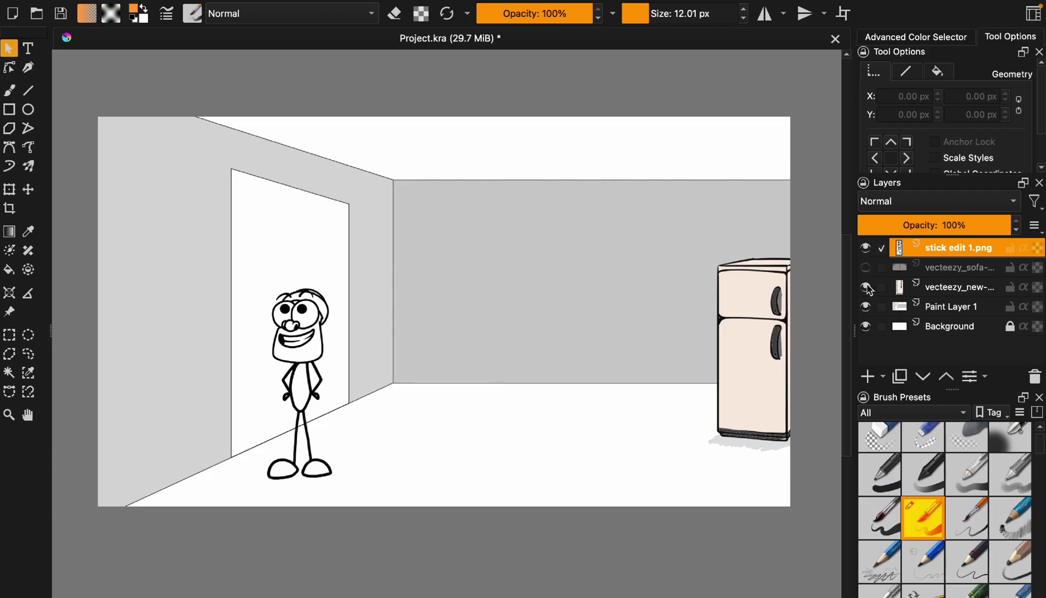
Hide the room layers, enlarge the stick edit 1.png character, and move it into the doorway
{"action": "left_click_drag", "start_coordinate": [865, 267], "coordinate": [869, 331]}
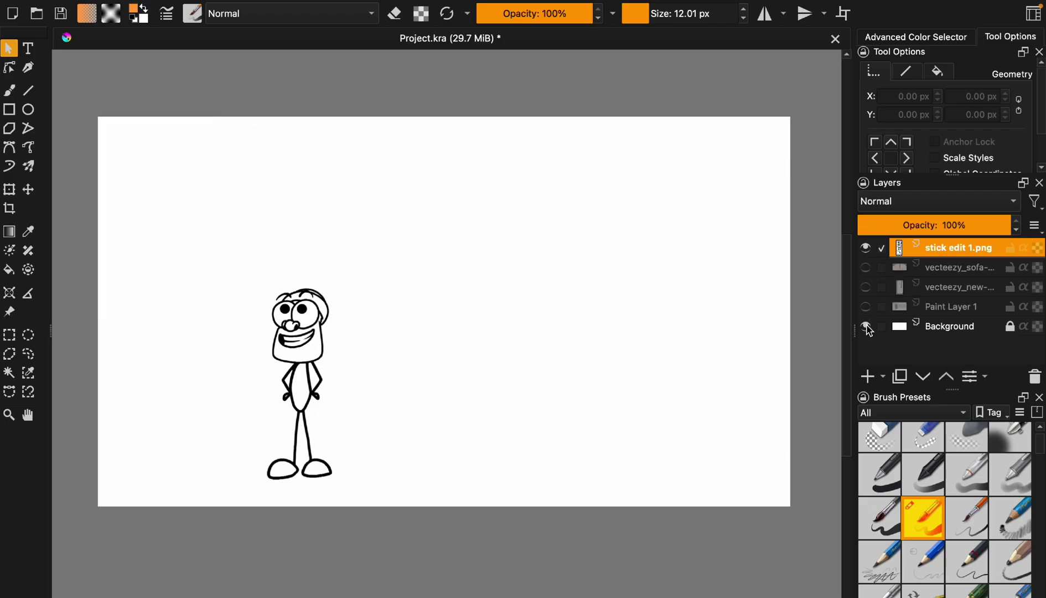
{"action": "key", "text": "ctrl+t"}
{"action": "left_click_drag", "start_coordinate": [332, 285], "coordinate": [389, 129]}
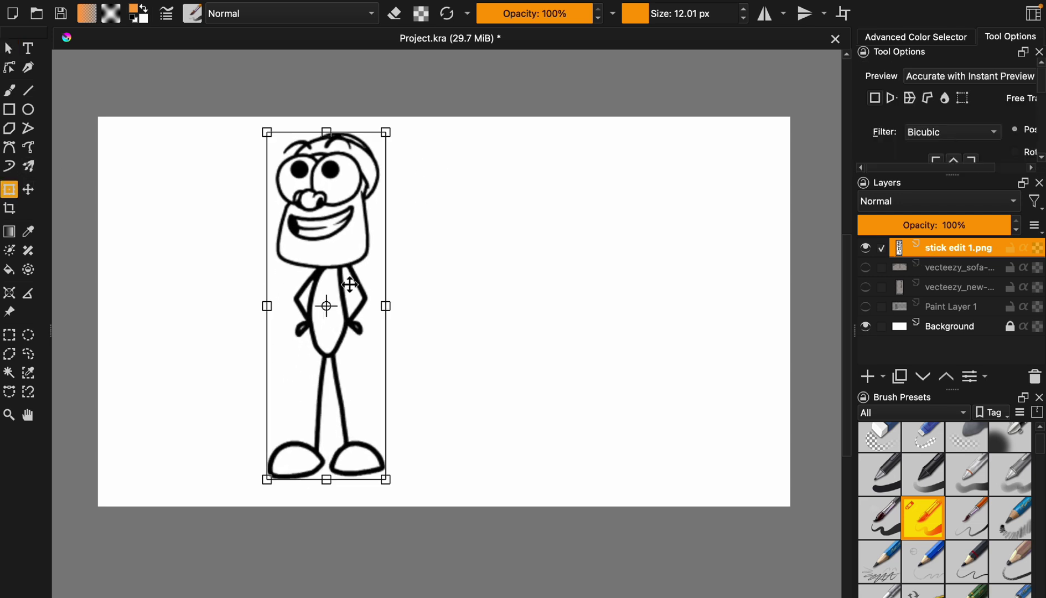
{"action": "left_click_drag", "start_coordinate": [328, 266], "coordinate": [455, 411]}
{"action": "left_click", "coordinate": [512, 418]}
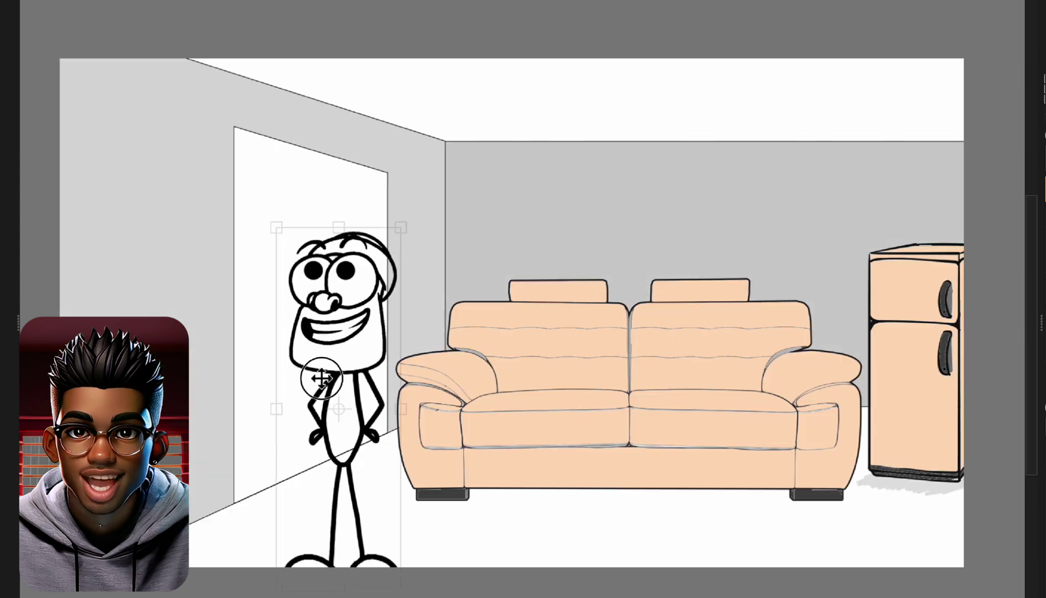
{"action": "left_click_drag", "start_coordinate": [320, 373], "coordinate": [336, 244]}
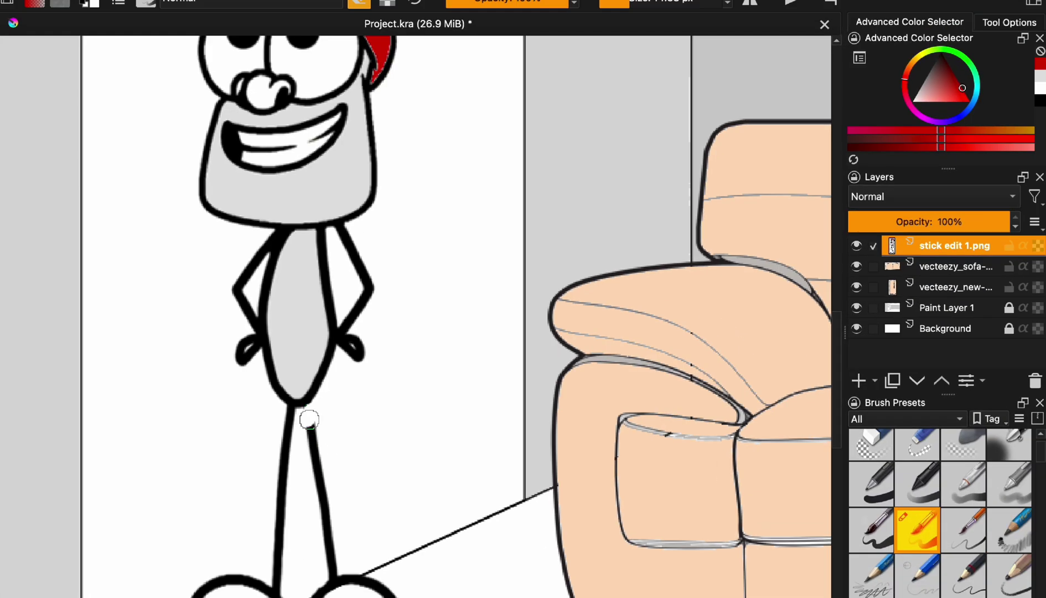
With an enlarged eraser, wipe out the stick figure's legs, feet and arms
{"action": "key", "text": "e"}
{"action": "scroll", "coordinate": [407, 476], "scroll_direction": "down", "scroll_amount": 3}
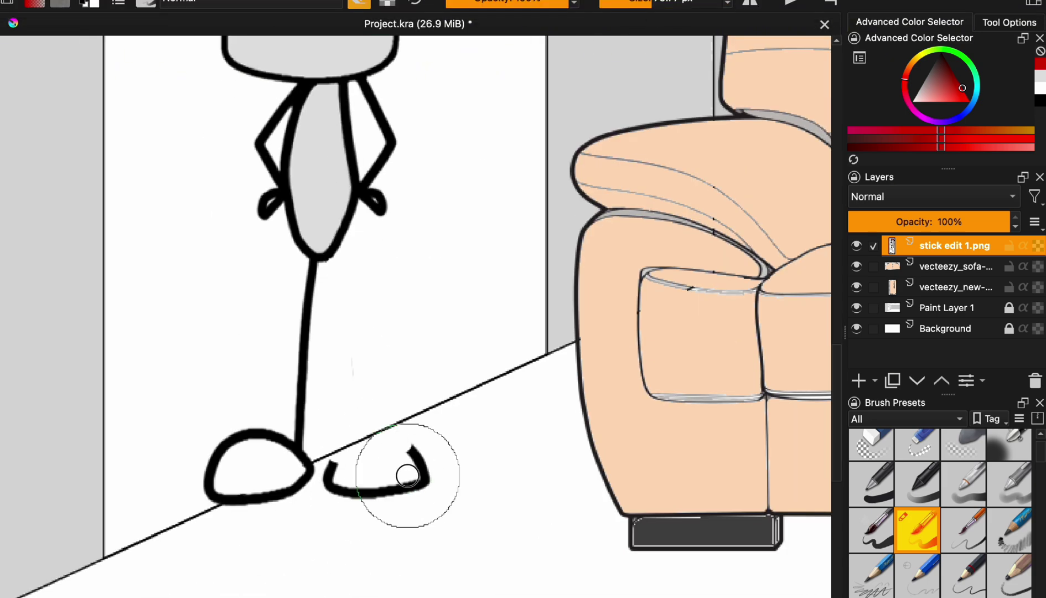
{"action": "mouse_move", "coordinate": [409, 467]}
{"action": "left_mouse_down"}
{"action": "mouse_move", "coordinate": [320, 410]}
{"action": "mouse_move", "coordinate": [293, 313]}
{"action": "left_mouse_up"}
{"action": "scroll", "coordinate": [291, 306], "scroll_direction": "up", "scroll_amount": 3}
{"action": "left_click", "coordinate": [361, 359]}
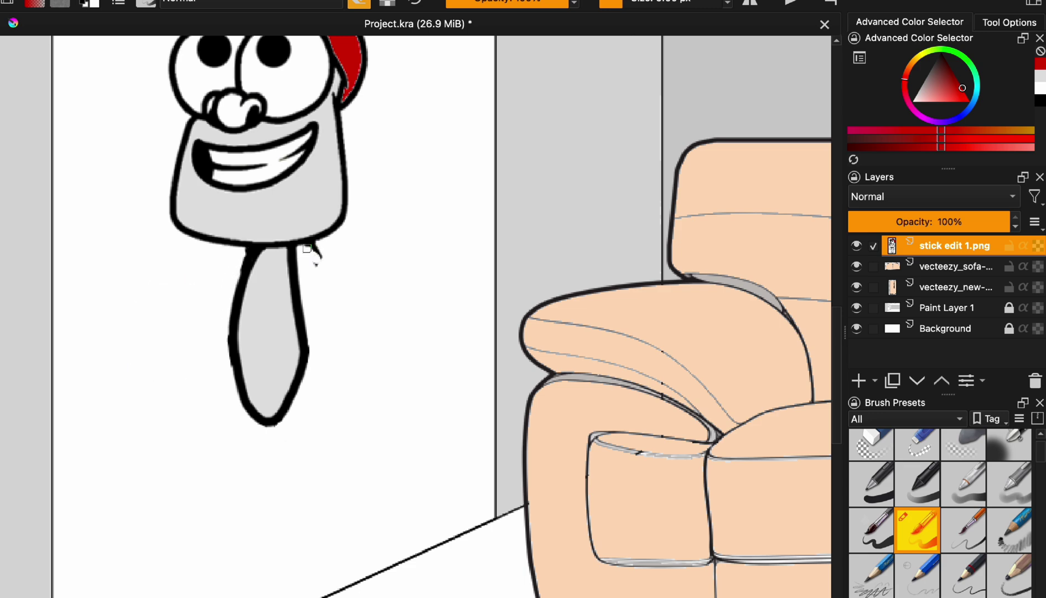
{"action": "scroll", "coordinate": [317, 256], "scroll_direction": "down", "scroll_amount": 6}
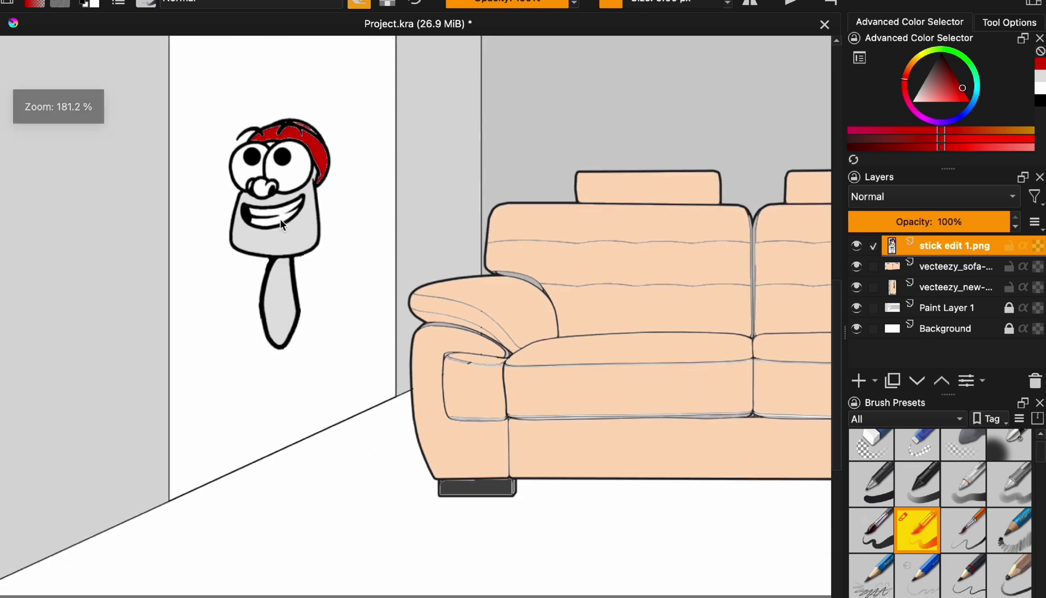
Switch Krita to the Animation workspace and bring up frame 0's options on the stick edit 1 layer
{"action": "scroll", "coordinate": [442, 305], "scroll_direction": "down", "scroll_amount": 2}
{"action": "left_click", "coordinate": [422, 9]}
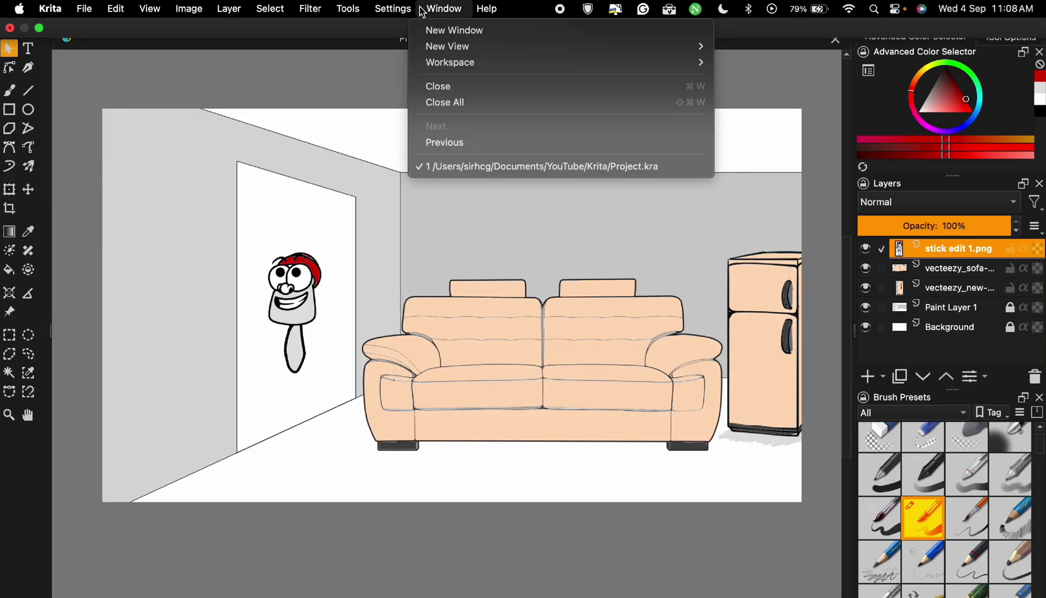
{"action": "mouse_move", "coordinate": [453, 65]}
{"action": "left_click", "coordinate": [722, 64]}
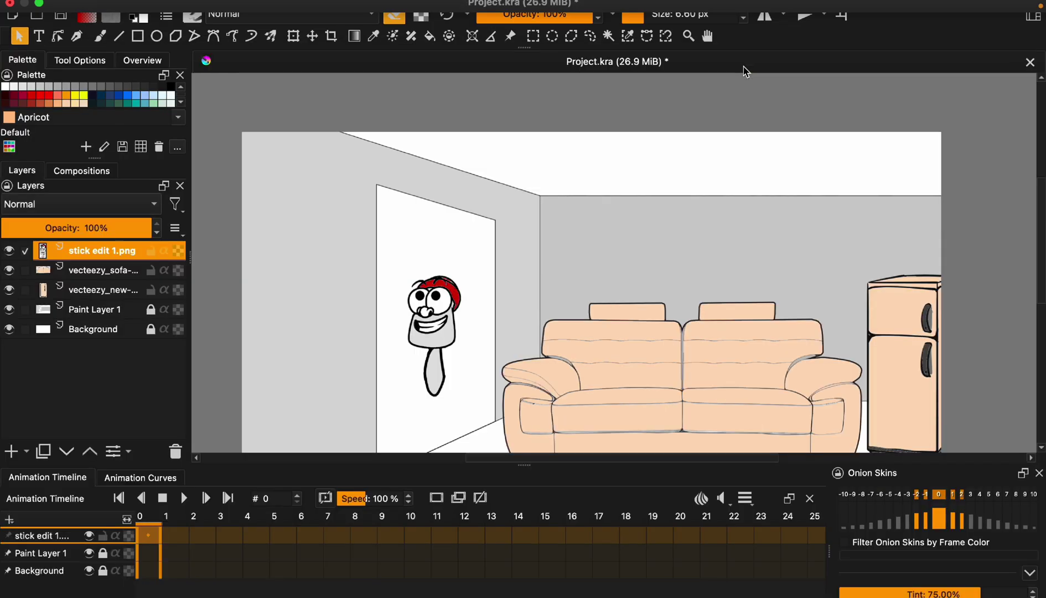
{"action": "right_click", "coordinate": [155, 541]}
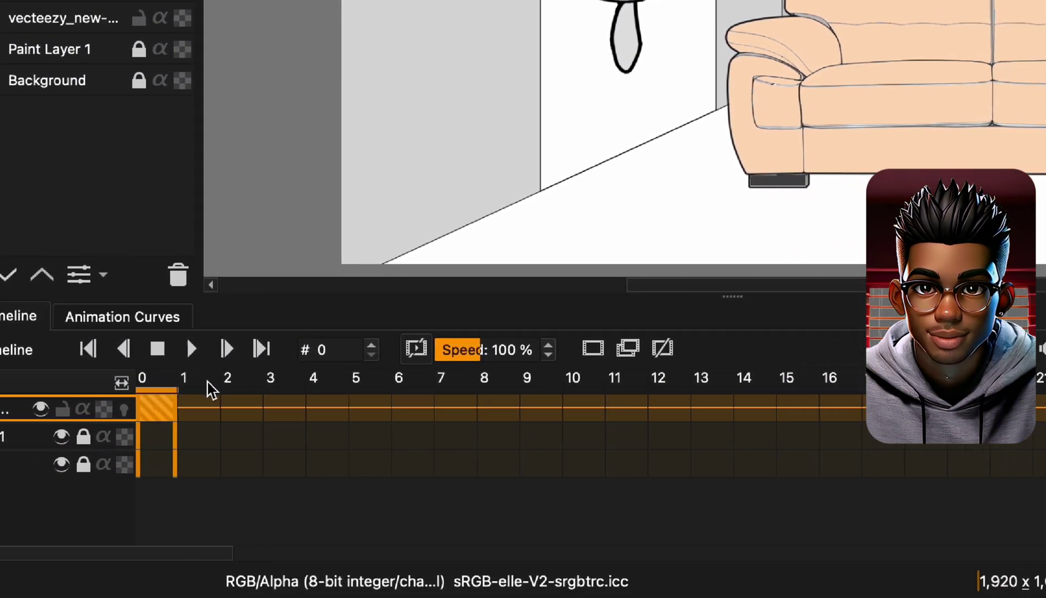
Duplicate the character's frame into frame 1 of the timeline
{"action": "left_click", "coordinate": [309, 413]}
{"action": "left_click_drag", "start_coordinate": [122, 382], "coordinate": [305, 394]}
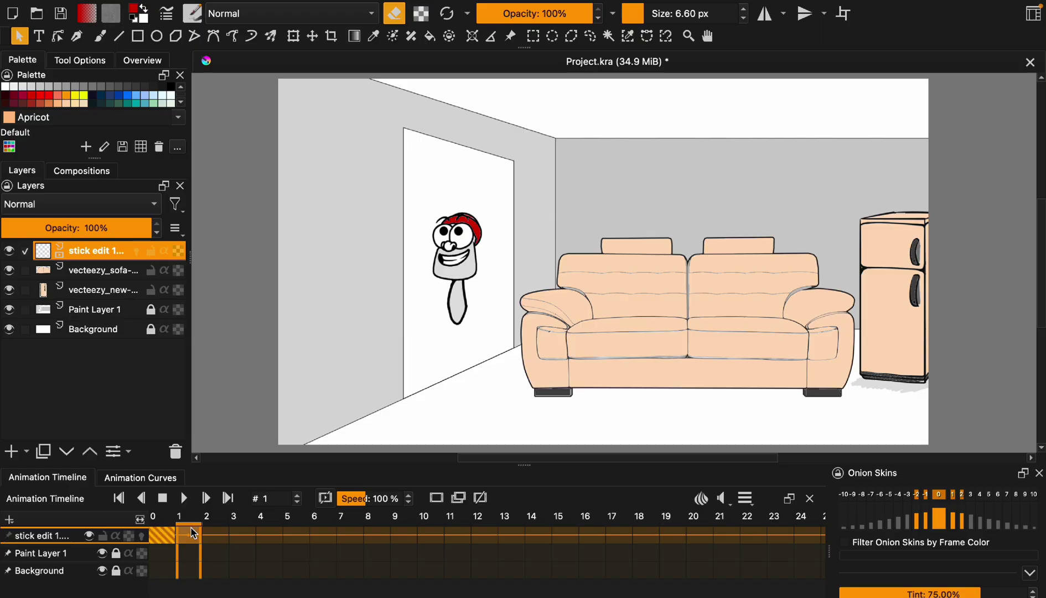
{"action": "right_click", "coordinate": [193, 533]}
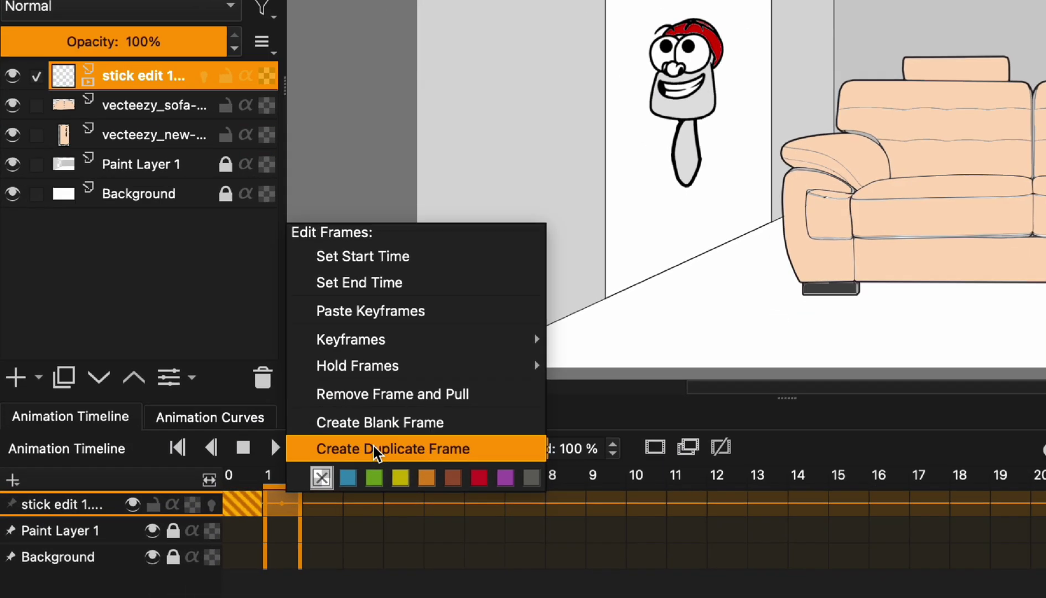
{"action": "left_click", "coordinate": [224, 498]}
Flip between frames 0 and 1 to compare the character's positions by the sofa
{"action": "left_click", "coordinate": [266, 458]}
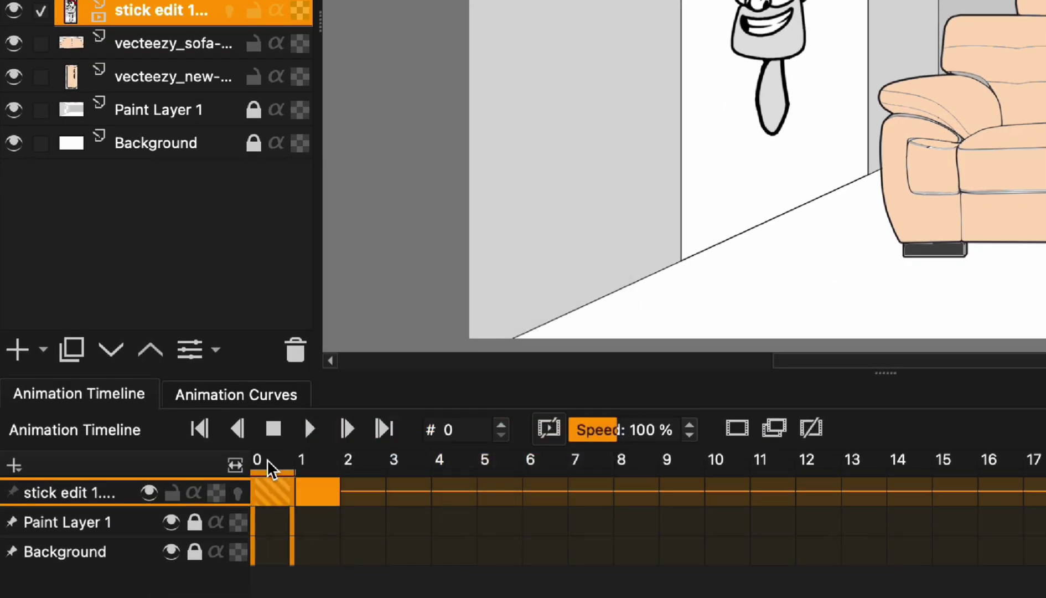
{"action": "left_click", "coordinate": [299, 477]}
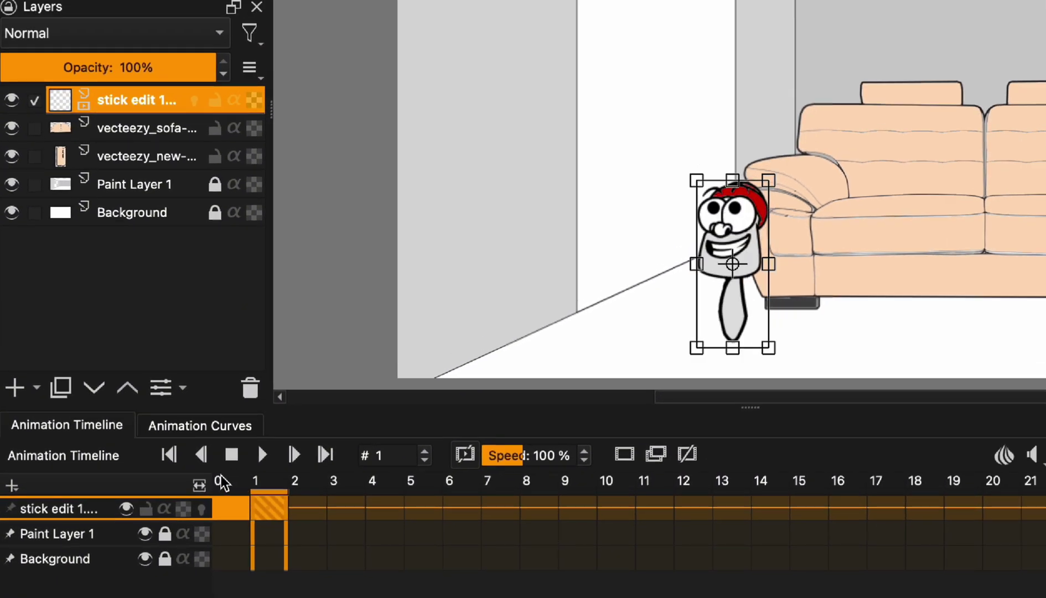
{"action": "left_click", "coordinate": [221, 480]}
{"action": "left_click", "coordinate": [270, 485]}
{"action": "left_click", "coordinate": [220, 481]}
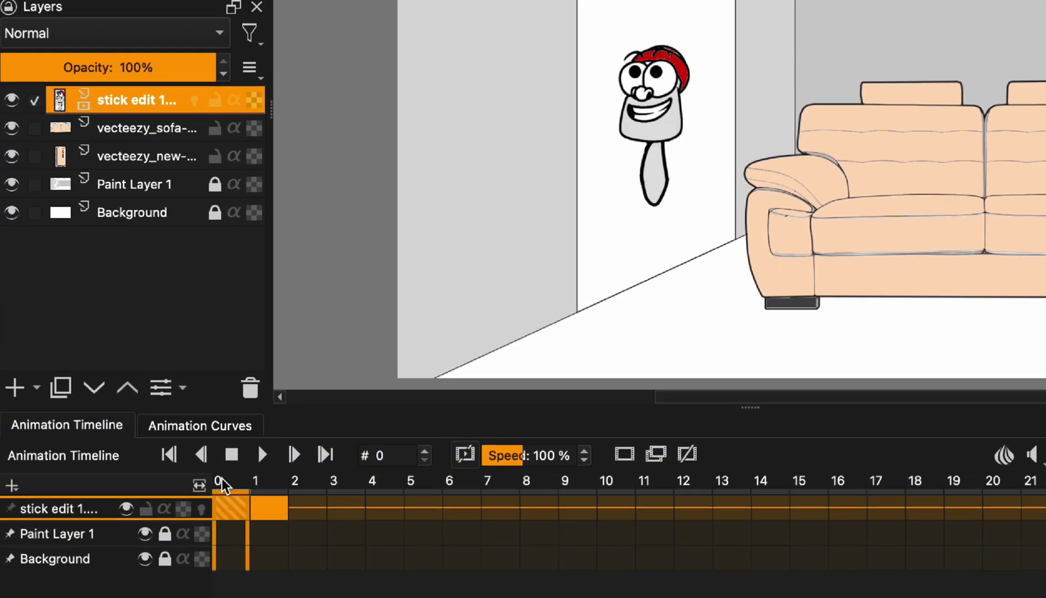
{"action": "left_click", "coordinate": [269, 483]}
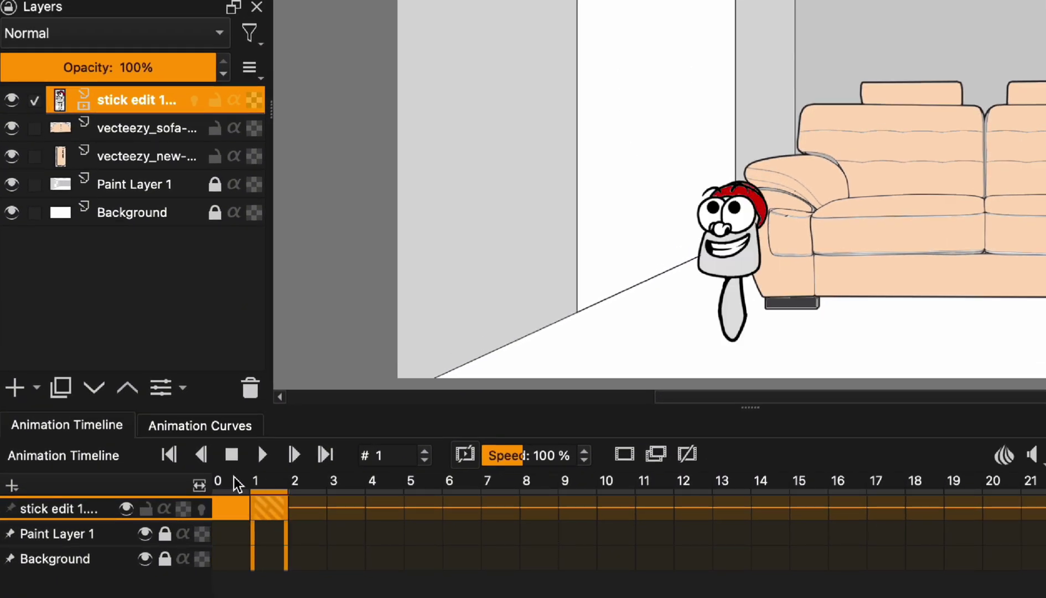
{"action": "left_click", "coordinate": [233, 480]}
{"action": "left_click", "coordinate": [261, 480]}
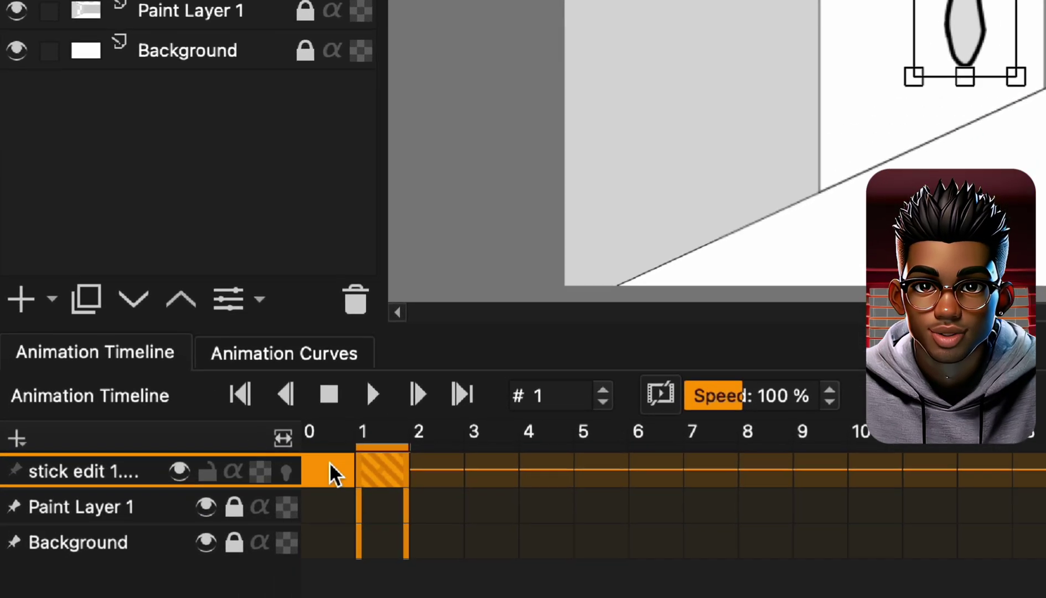
Enable onion skinning and move the head down and right at frame 1
{"action": "left_click", "coordinate": [330, 469]}
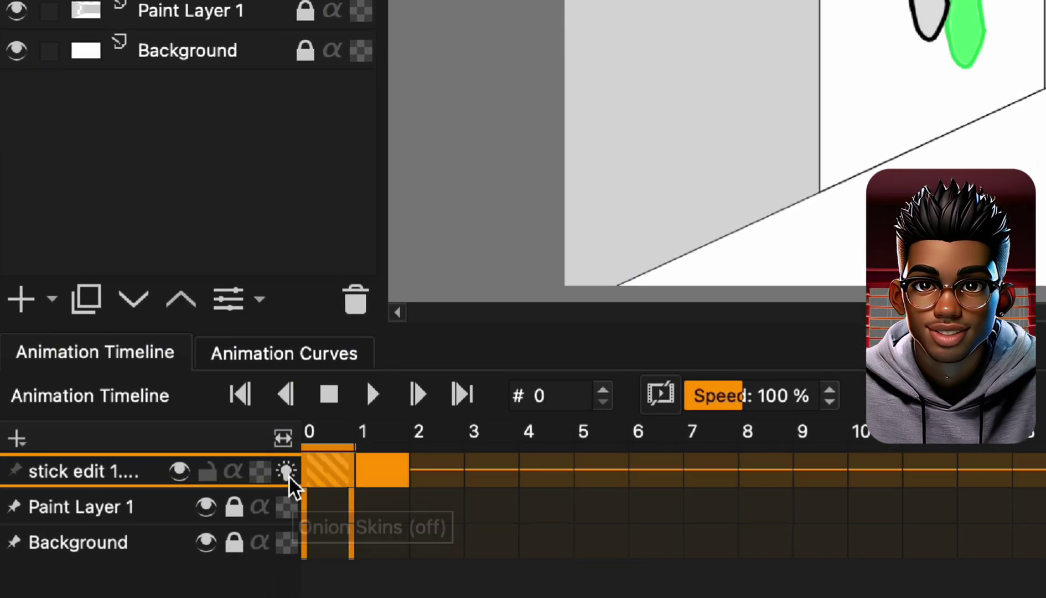
{"action": "left_click", "coordinate": [289, 475]}
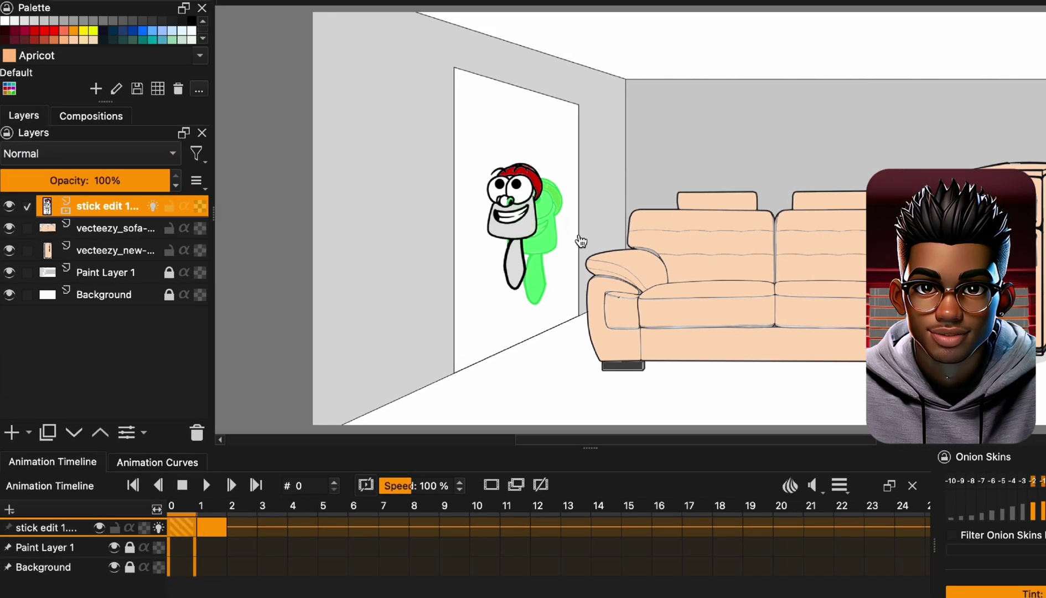
{"action": "left_click", "coordinate": [210, 505]}
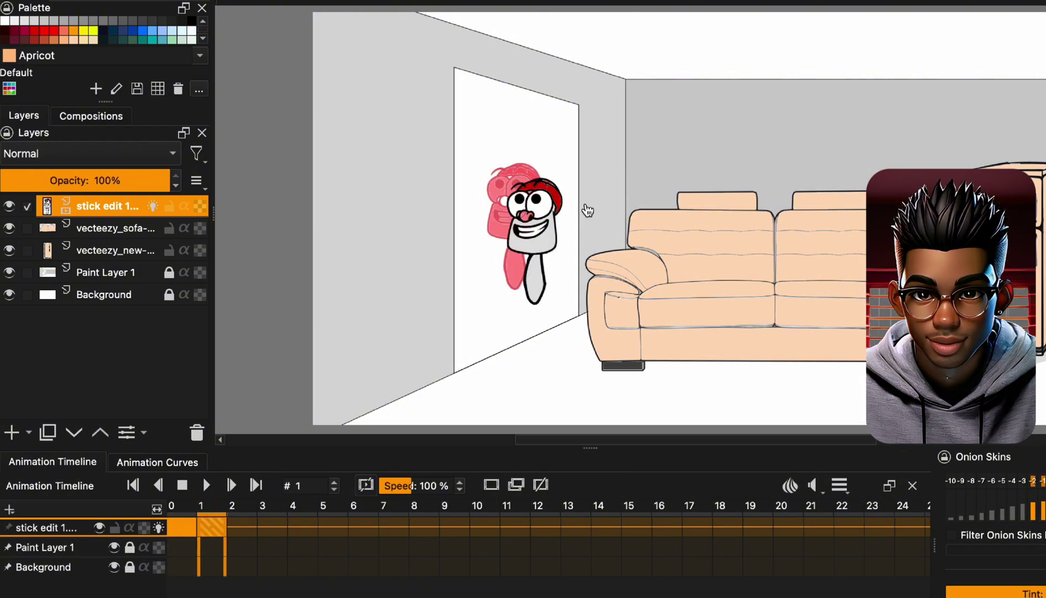
{"action": "key", "text": "ctrl+t"}
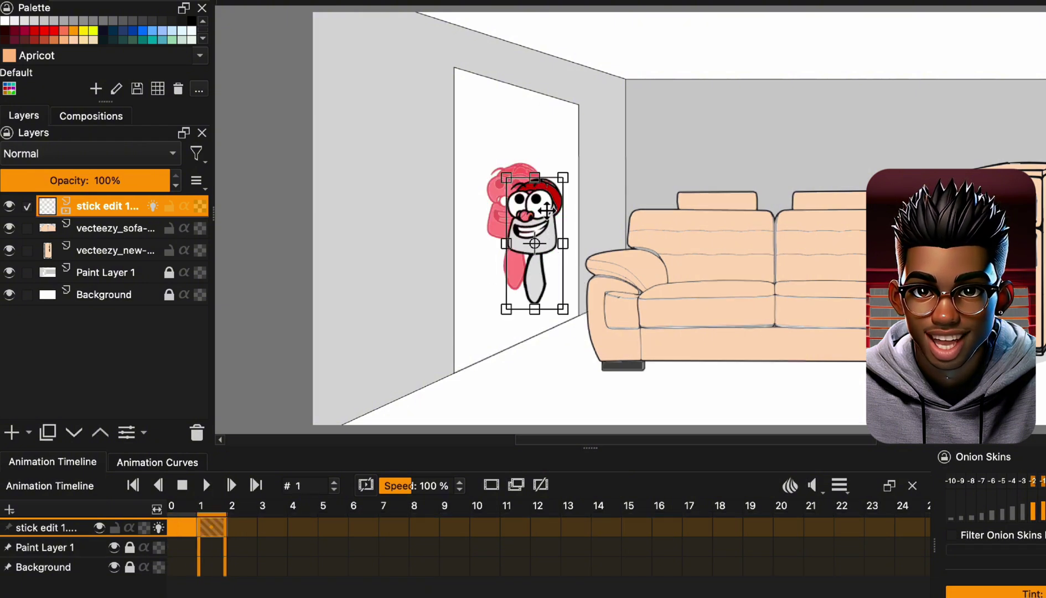
{"action": "left_click_drag", "start_coordinate": [547, 209], "coordinate": [616, 265]}
{"action": "left_click", "coordinate": [333, 527]}
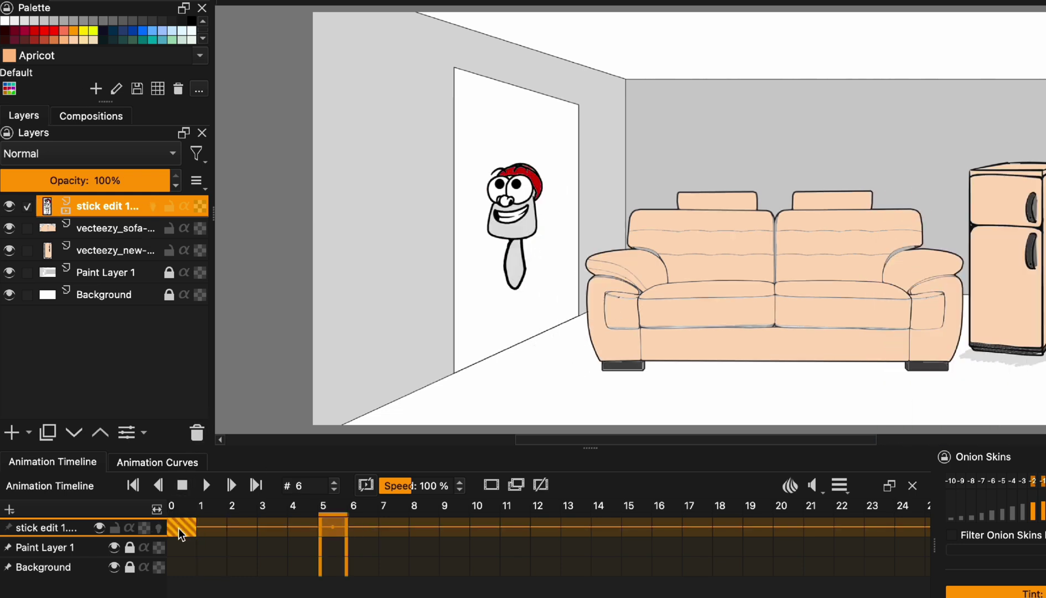
Move the head's keyframe to frame 10, preview the delayed entrance, and drag in foot.png
{"action": "left_click_drag", "start_coordinate": [180, 534], "coordinate": [483, 526]}
{"action": "left_click", "coordinate": [317, 513]}
{"action": "left_click", "coordinate": [175, 505]}
{"action": "left_click", "coordinate": [362, 505]}
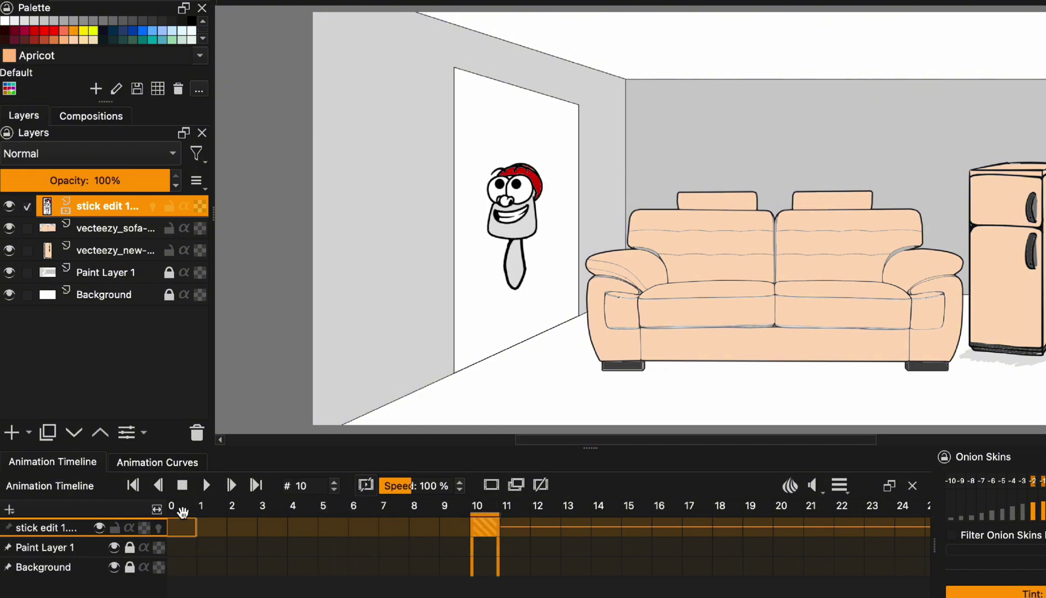
{"action": "left_click", "coordinate": [182, 510]}
{"action": "left_click", "coordinate": [209, 487]}
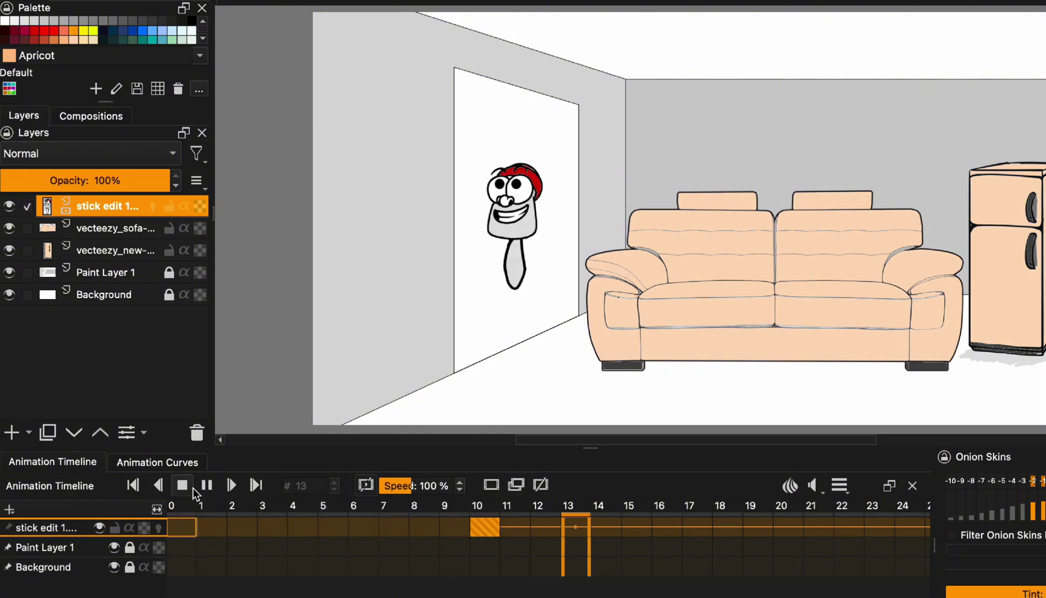
{"action": "left_click", "coordinate": [183, 489]}
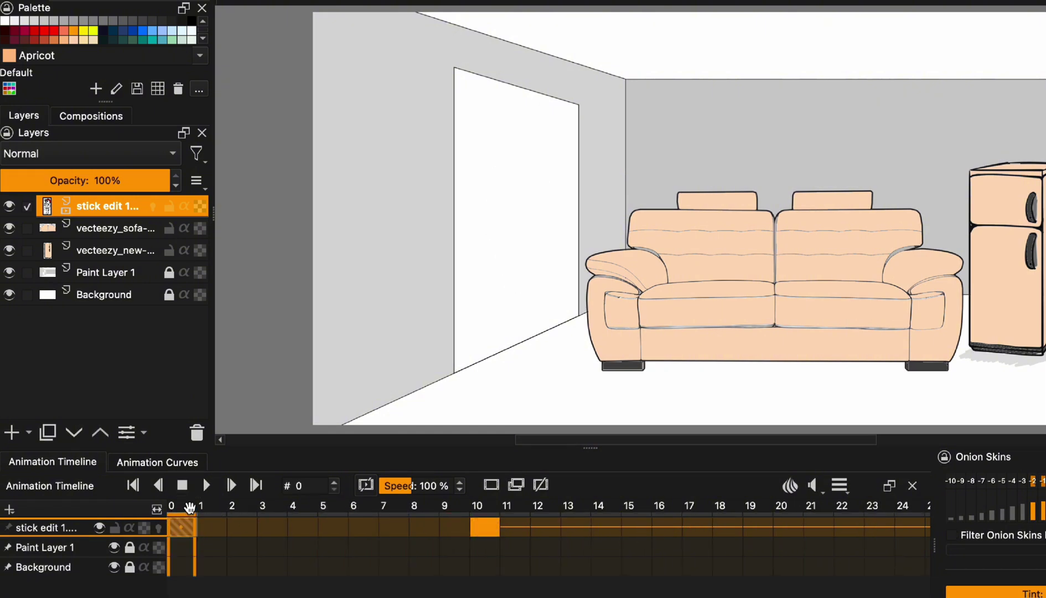
{"action": "left_click_drag", "start_coordinate": [189, 507], "coordinate": [621, 250]}
Insert foot.png as a new layer at the doorway bottom and duplicate it into frame 1
{"action": "left_click", "coordinate": [642, 258]}
{"action": "left_click_drag", "start_coordinate": [374, 71], "coordinate": [554, 327]}
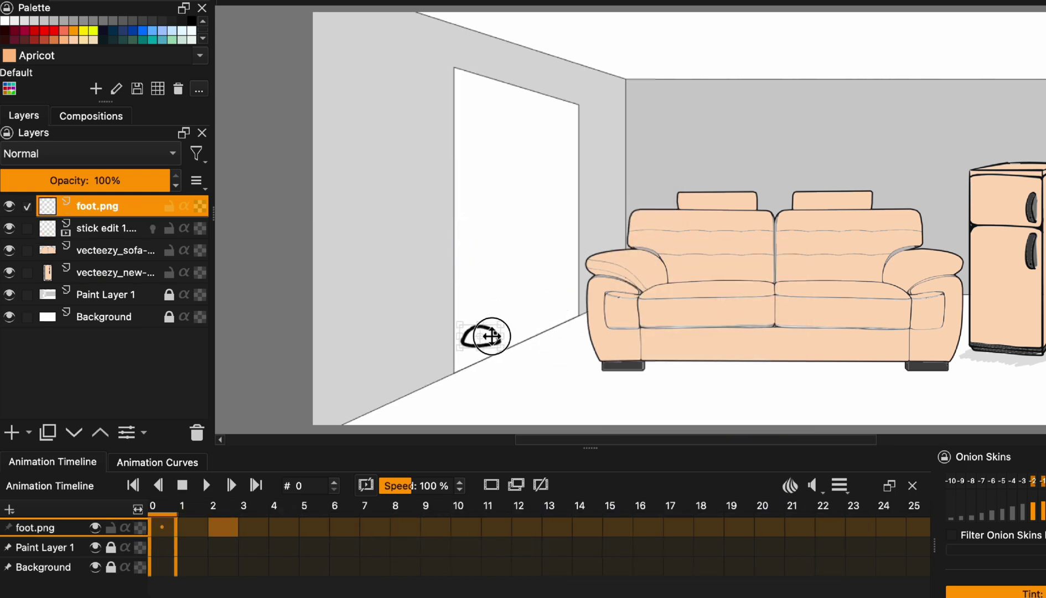
{"action": "right_click", "coordinate": [195, 530]}
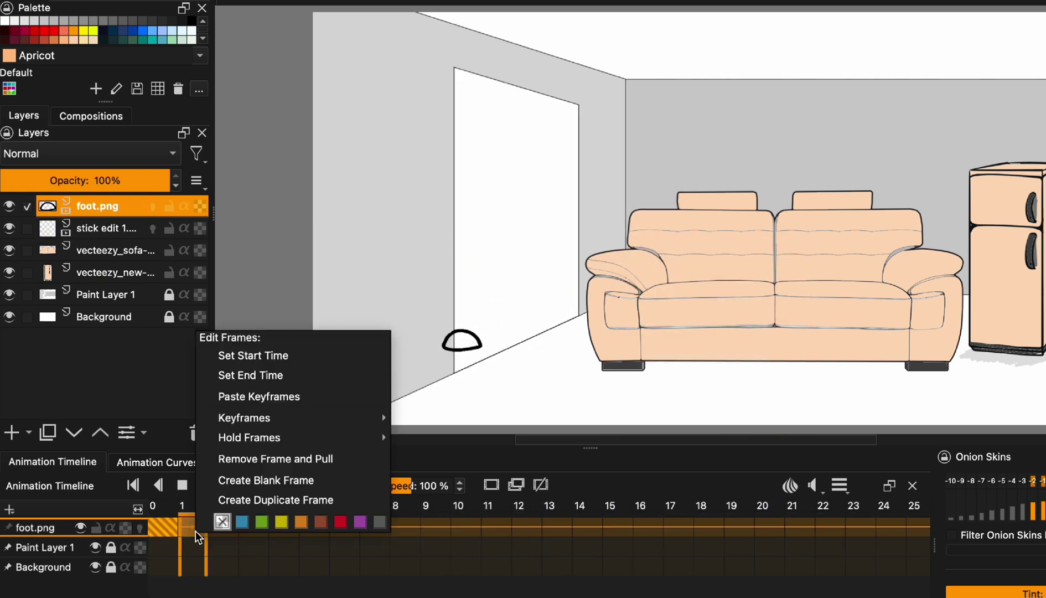
{"action": "left_click", "coordinate": [263, 500]}
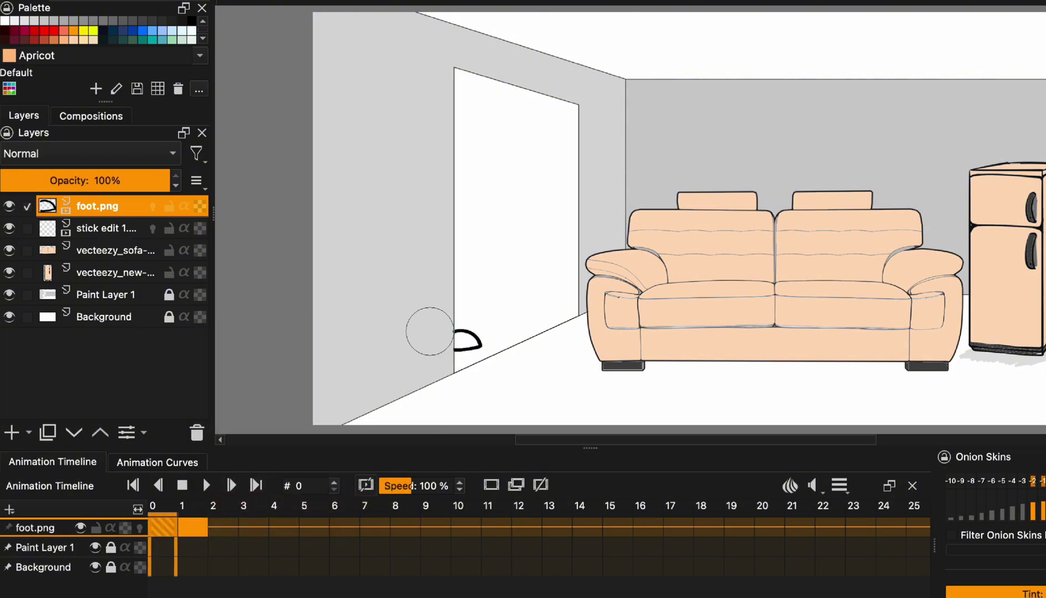
Shift the foot slightly right at frame 1 and drag in the leg image
{"action": "left_click", "coordinate": [194, 527]}
{"action": "key", "text": "ctrl+t"}
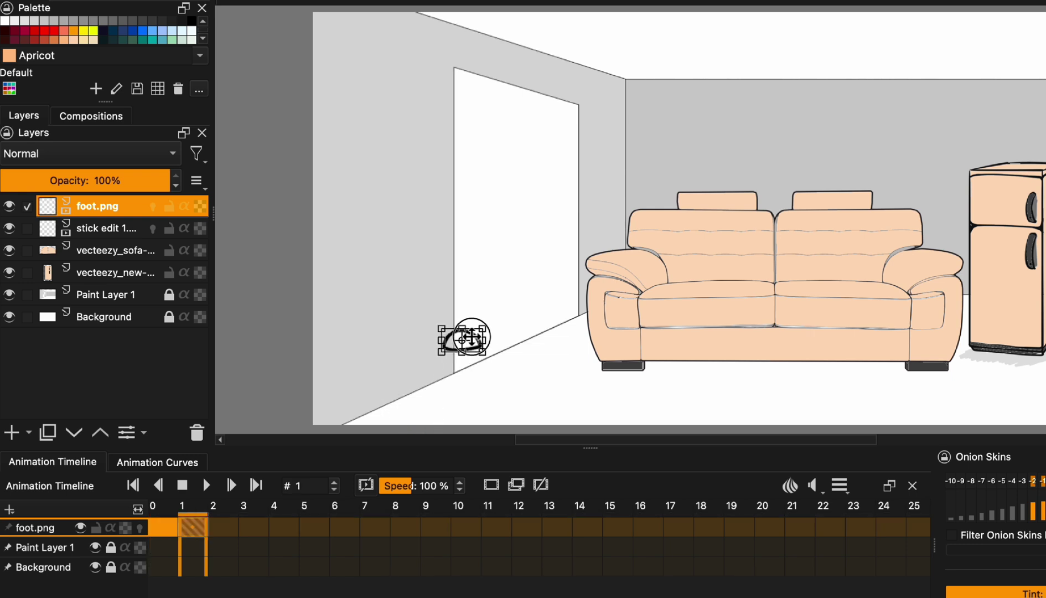
{"action": "left_click_drag", "start_coordinate": [490, 345], "coordinate": [570, 238]}
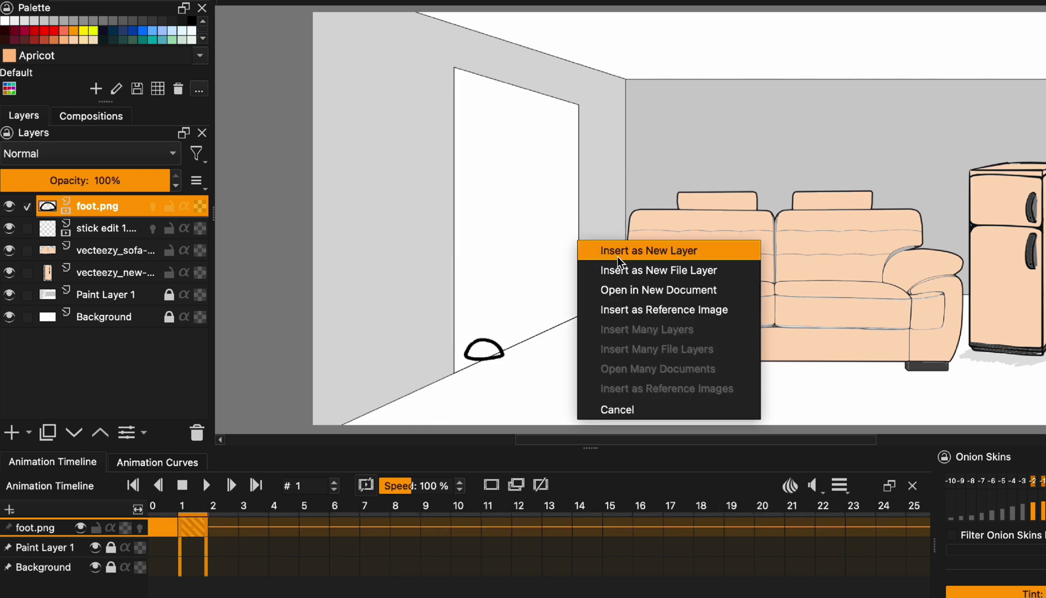
Insert leg.png as a new layer angled onto the foot, and duplicate that pose into frame 2
{"action": "left_click", "coordinate": [586, 246]}
{"action": "scroll", "coordinate": [586, 245], "scroll_direction": "up", "scroll_amount": 2}
{"action": "left_click_drag", "start_coordinate": [525, 45], "coordinate": [585, 339]}
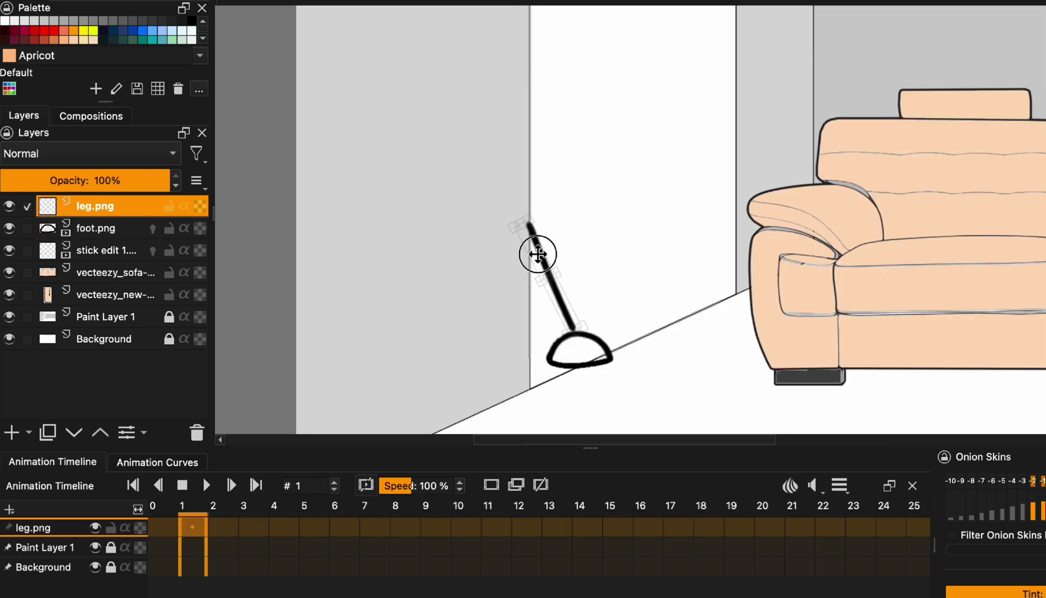
{"action": "left_click", "coordinate": [164, 510]}
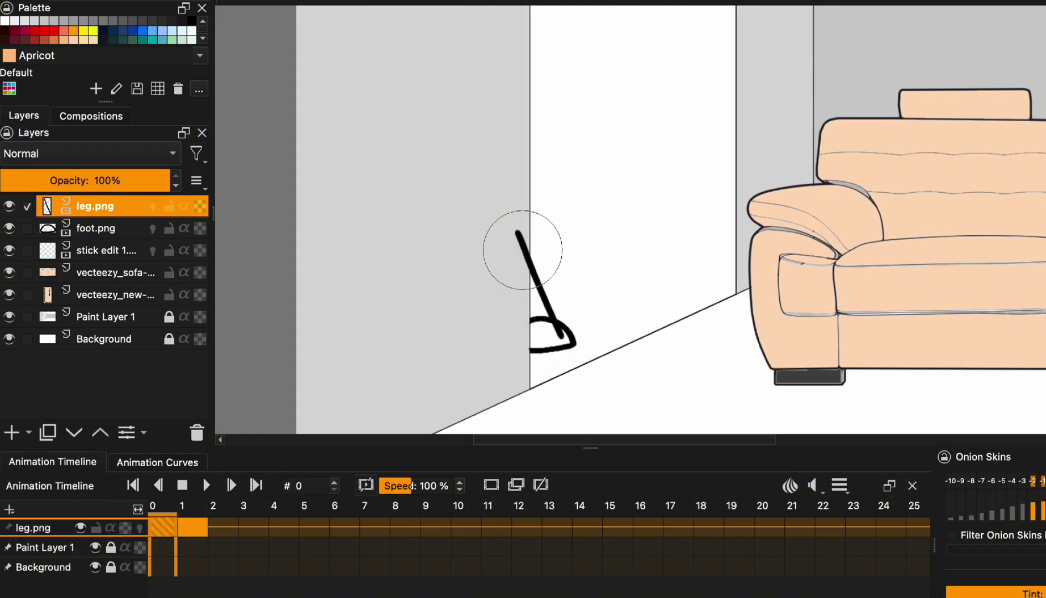
{"action": "left_click", "coordinate": [190, 512]}
{"action": "right_click", "coordinate": [224, 526]}
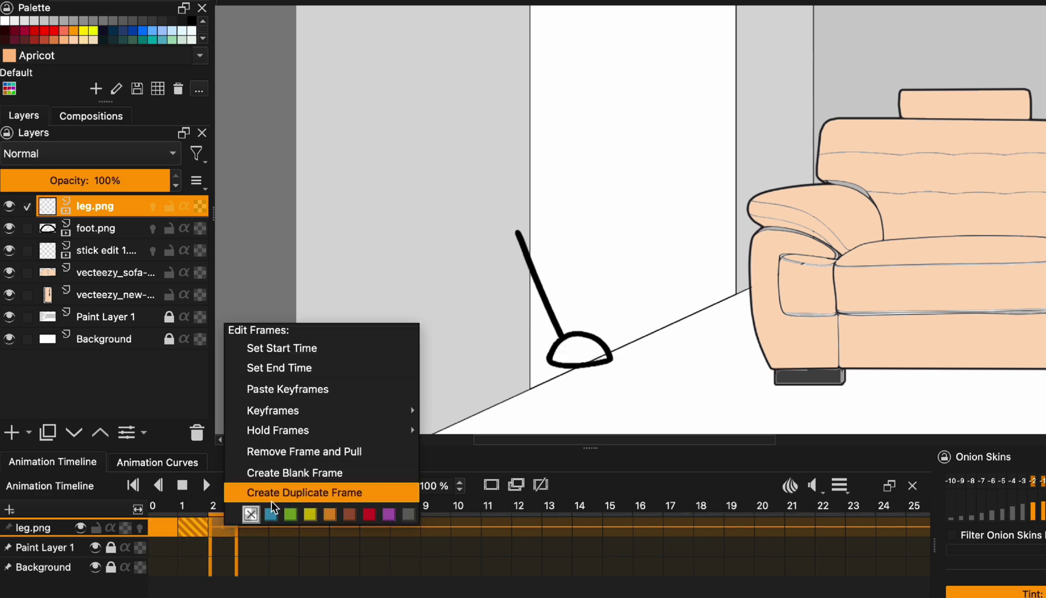
{"action": "left_click", "coordinate": [299, 489]}
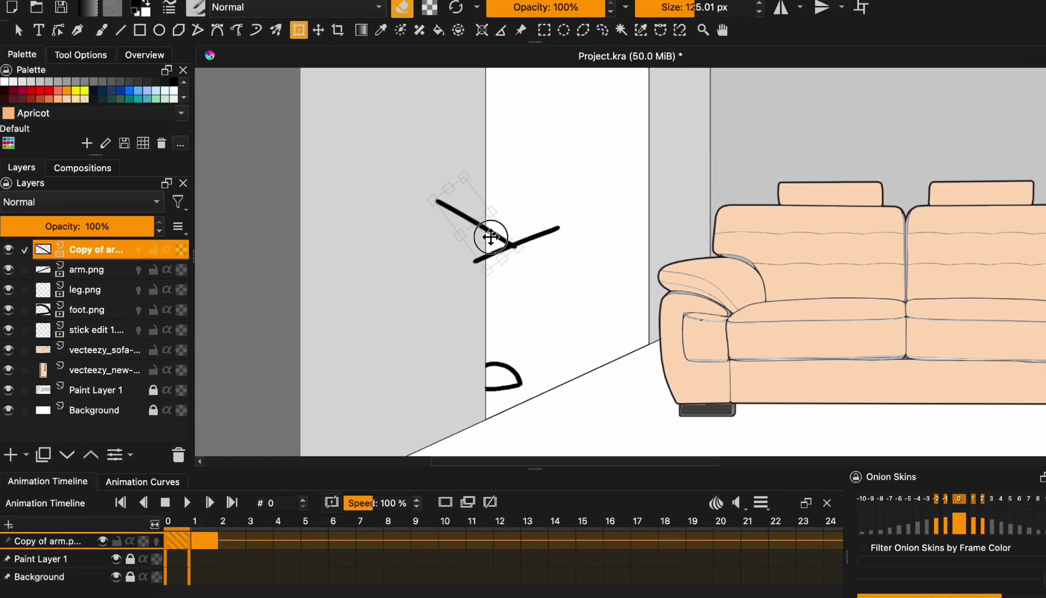
Duplicate the head into frame 3 and tilt it to lean out past the door
{"action": "key", "text": "Page_Down"}
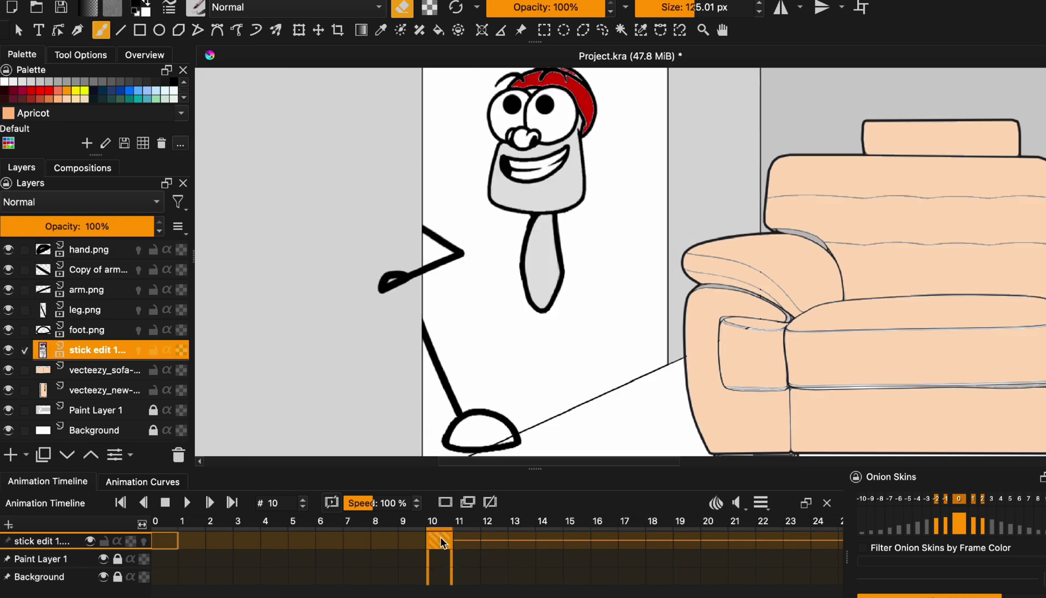
{"action": "left_click", "coordinate": [281, 538]}
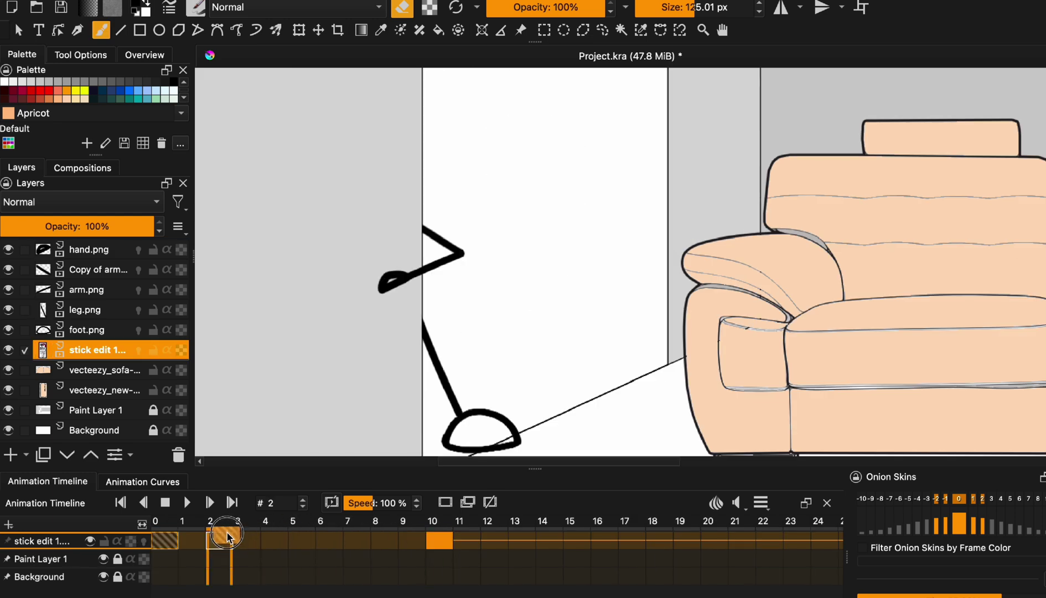
{"action": "left_click", "coordinate": [226, 537]}
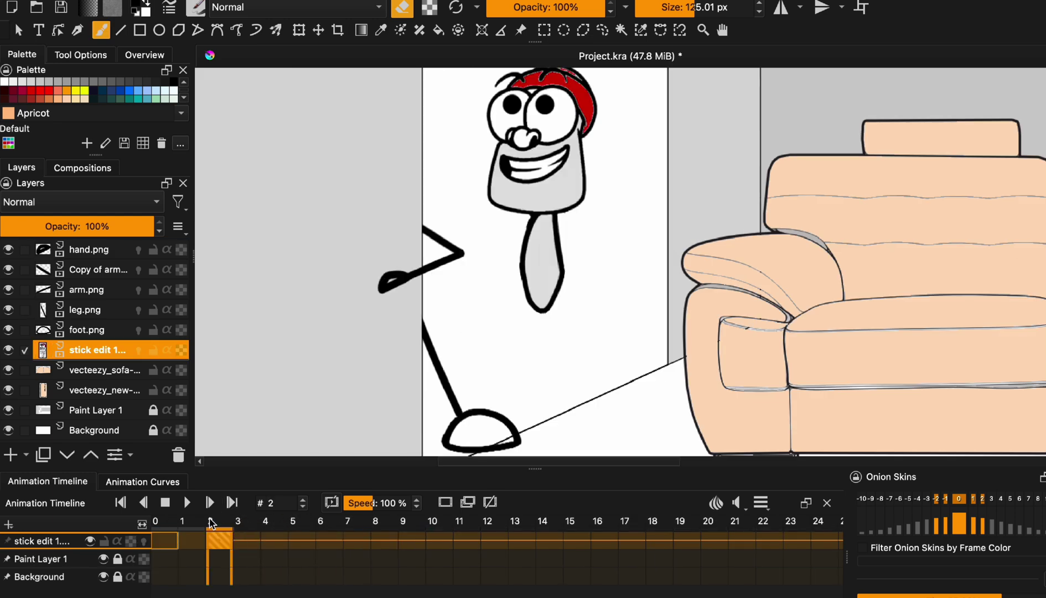
{"action": "right_click", "coordinate": [280, 543]}
{"action": "left_click", "coordinate": [319, 517]}
{"action": "left_click_drag", "start_coordinate": [431, 203], "coordinate": [465, 268]}
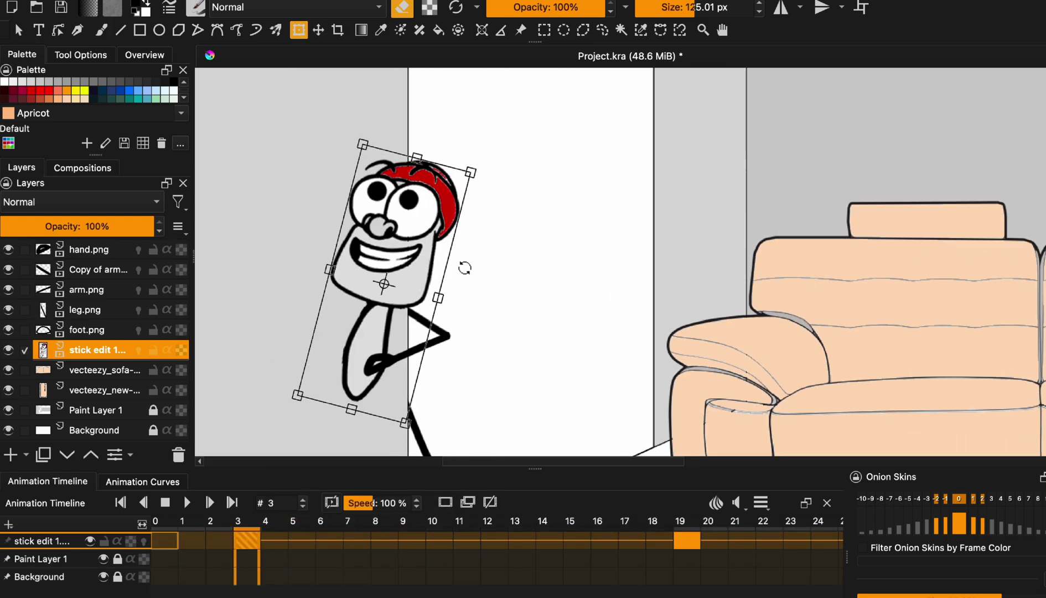
Erase the parts of the head behind the wall on frames 4 and 5
{"action": "key", "text": "b"}
{"action": "key", "text": "Left"}
{"action": "key", "text": "Right"}
{"action": "left_click_drag", "start_coordinate": [361, 221], "coordinate": [359, 297]}
{"action": "left_click", "coordinate": [309, 525]}
{"action": "mouse_move", "coordinate": [360, 210]}
{"action": "left_mouse_down"}
{"action": "mouse_move", "coordinate": [362, 299]}
{"action": "mouse_move", "coordinate": [361, 249]}
{"action": "left_mouse_up"}
Nudge the arm pieces down and to the right with Transform
{"action": "scroll", "coordinate": [361, 233], "scroll_direction": "down", "scroll_amount": 3}
{"action": "scroll", "coordinate": [452, 299], "scroll_direction": "up", "scroll_amount": 4}
{"action": "key", "text": "ctrl+t"}
{"action": "left_click_drag", "start_coordinate": [501, 271], "coordinate": [518, 280]}
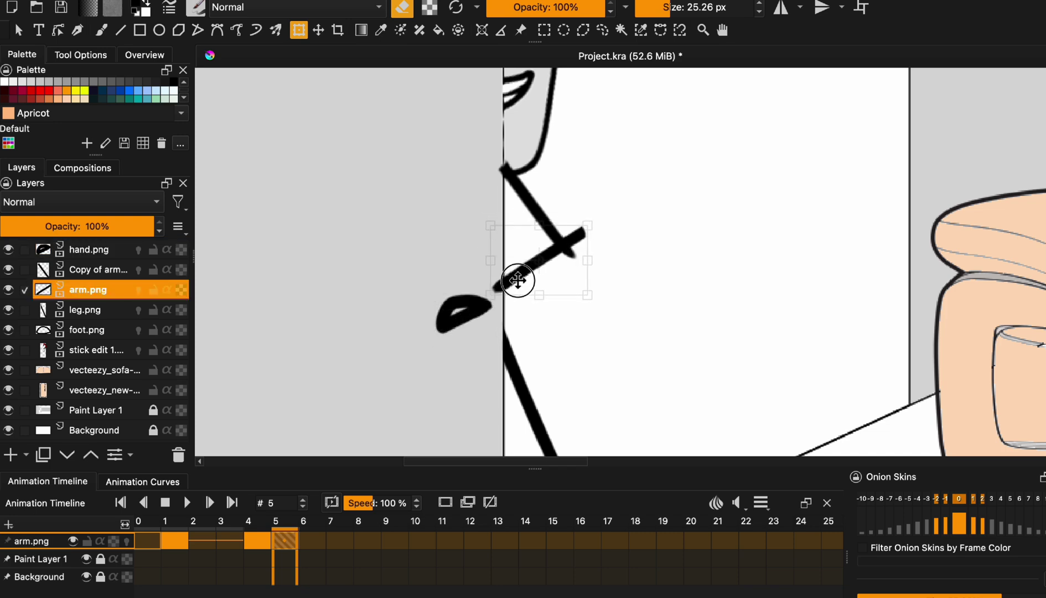
{"action": "scroll", "coordinate": [508, 293], "scroll_direction": "down", "scroll_amount": 5}
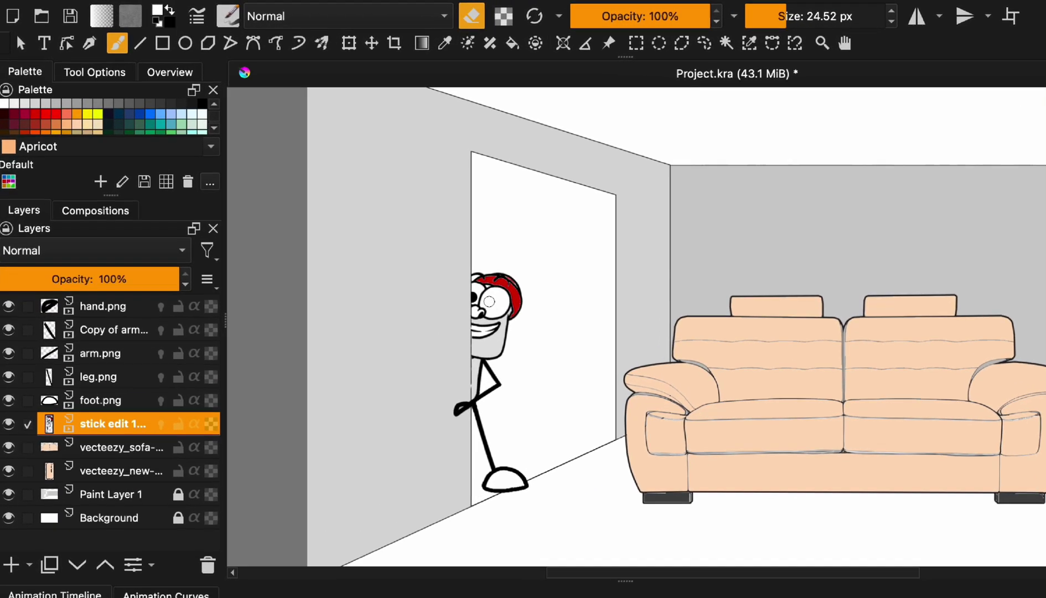
Leave eraser mode, show onion skins, and start transforming the pieces at frame 10
{"action": "key", "text": "e"}
{"action": "key", "text": "d"}
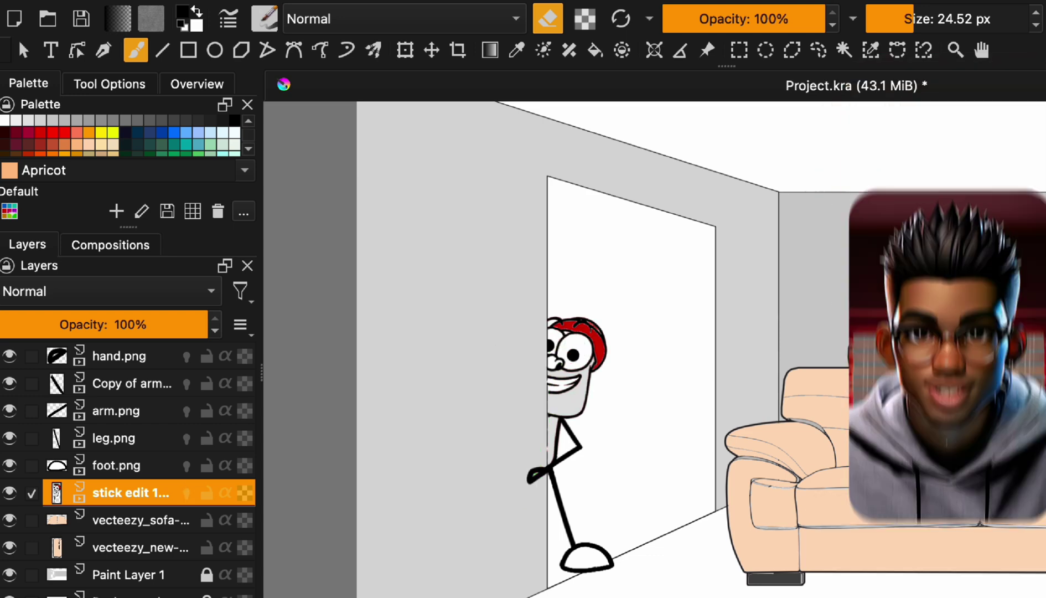
{"action": "key", "text": "ctrl+t"}
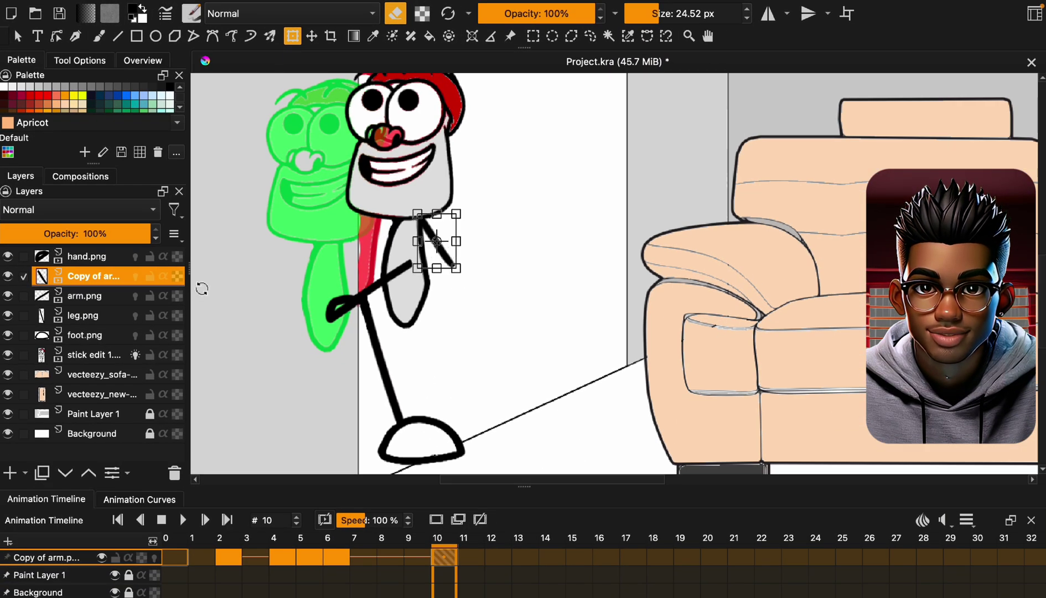
At frame 10, move the arm onto the body, the left bicep up, the left foot down
{"action": "left_click", "coordinate": [86, 295]}
{"action": "left_click_drag", "start_coordinate": [365, 293], "coordinate": [443, 283]}
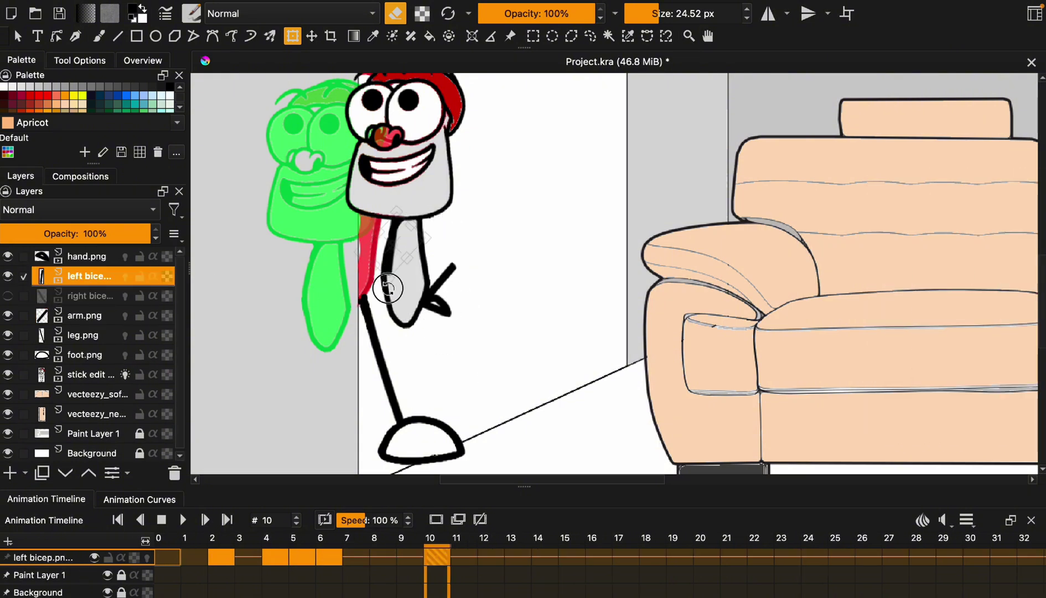
{"action": "left_click_drag", "start_coordinate": [385, 292], "coordinate": [387, 229]}
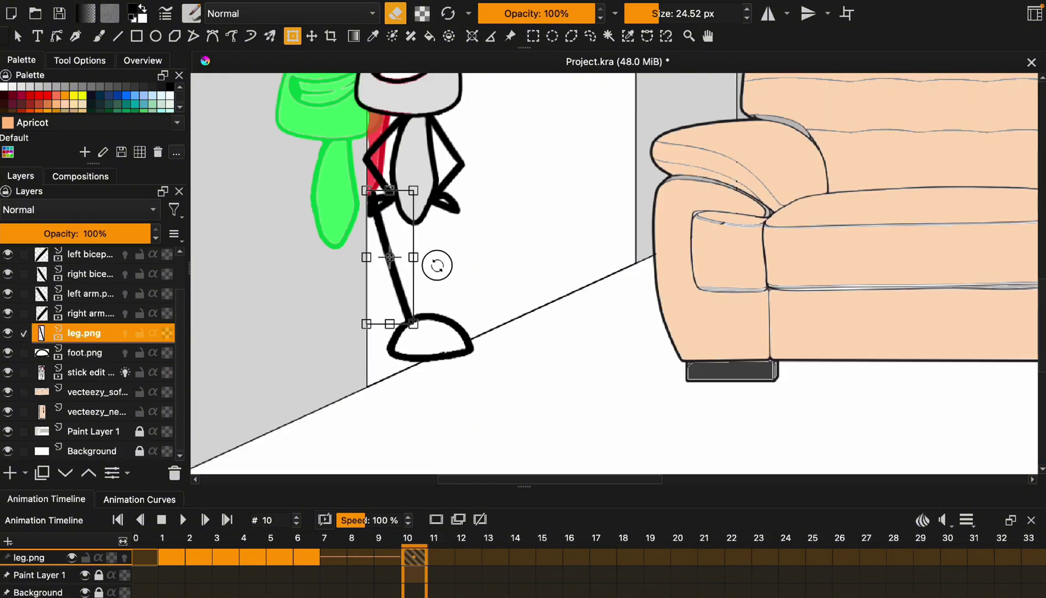
{"action": "left_click_drag", "start_coordinate": [439, 269], "coordinate": [460, 308]}
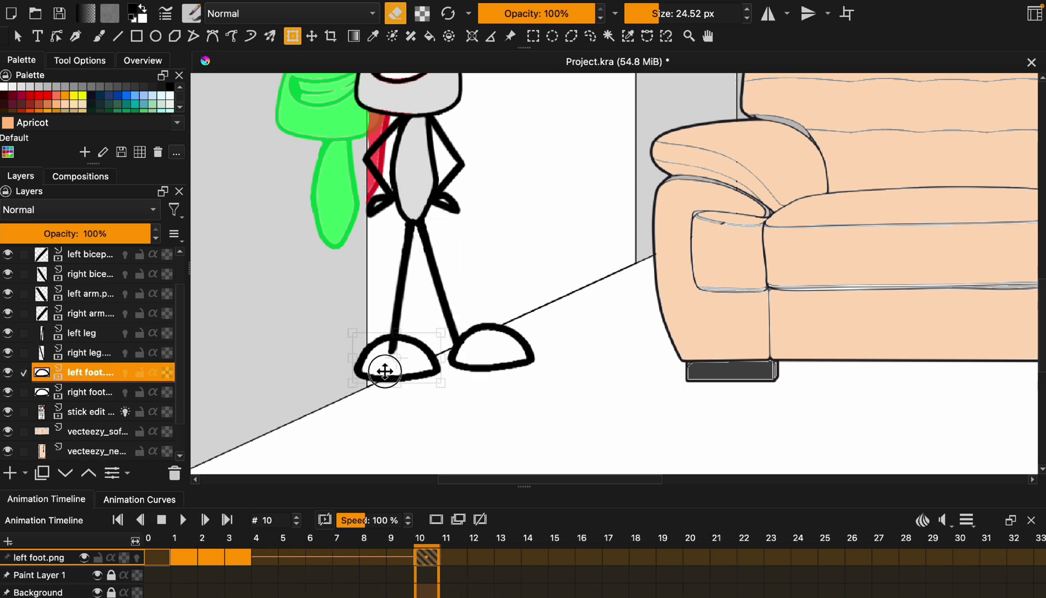
Slant the legs into a stepping pose and rotate the right bicep into position
{"action": "left_click_drag", "start_coordinate": [378, 362], "coordinate": [358, 372]}
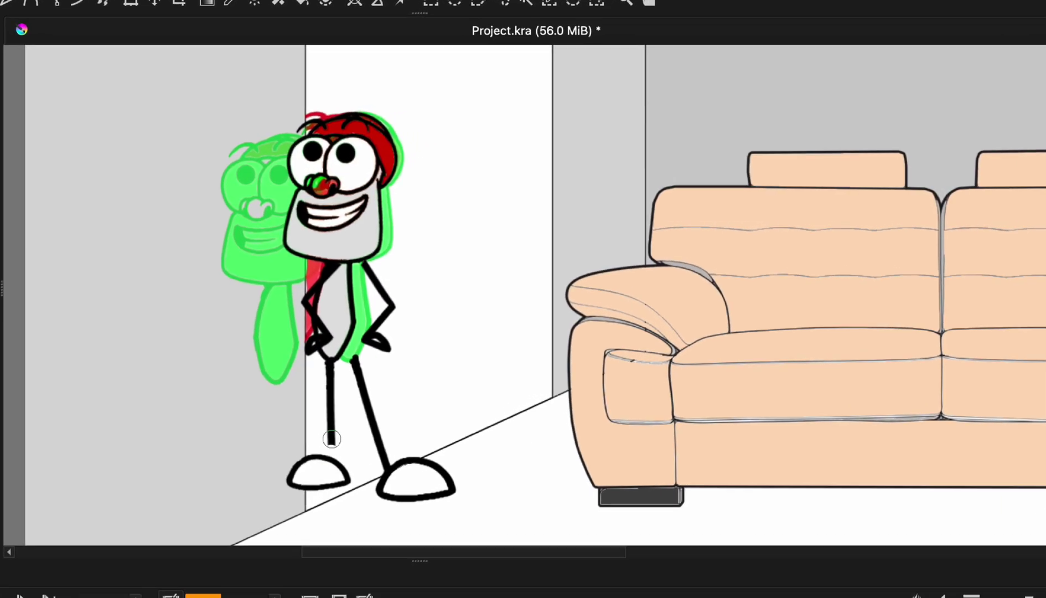
{"action": "left_click_drag", "start_coordinate": [332, 438], "coordinate": [345, 495]}
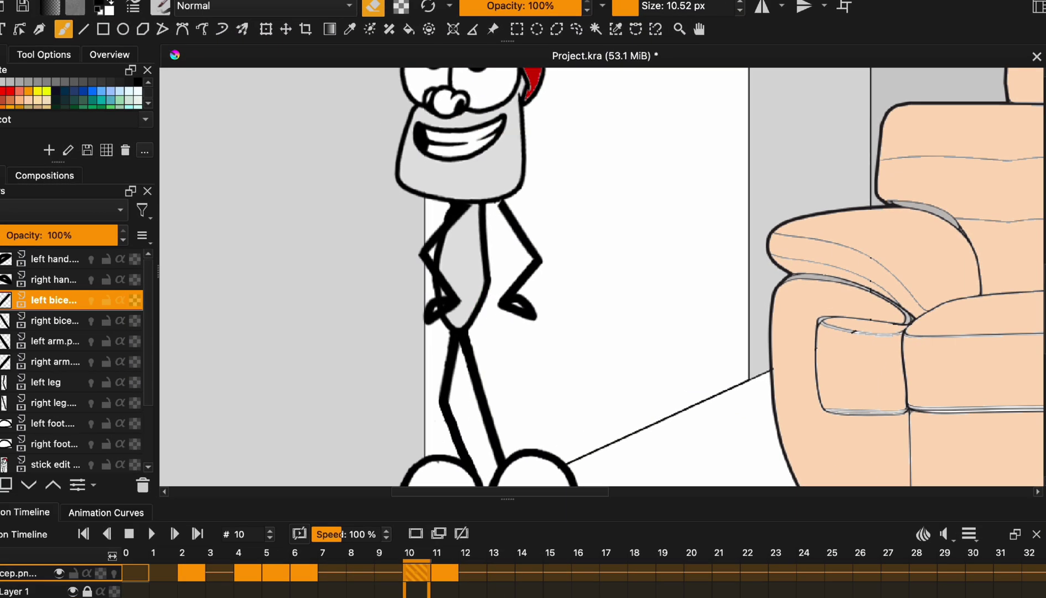
{"action": "key", "text": "ctrl+t"}
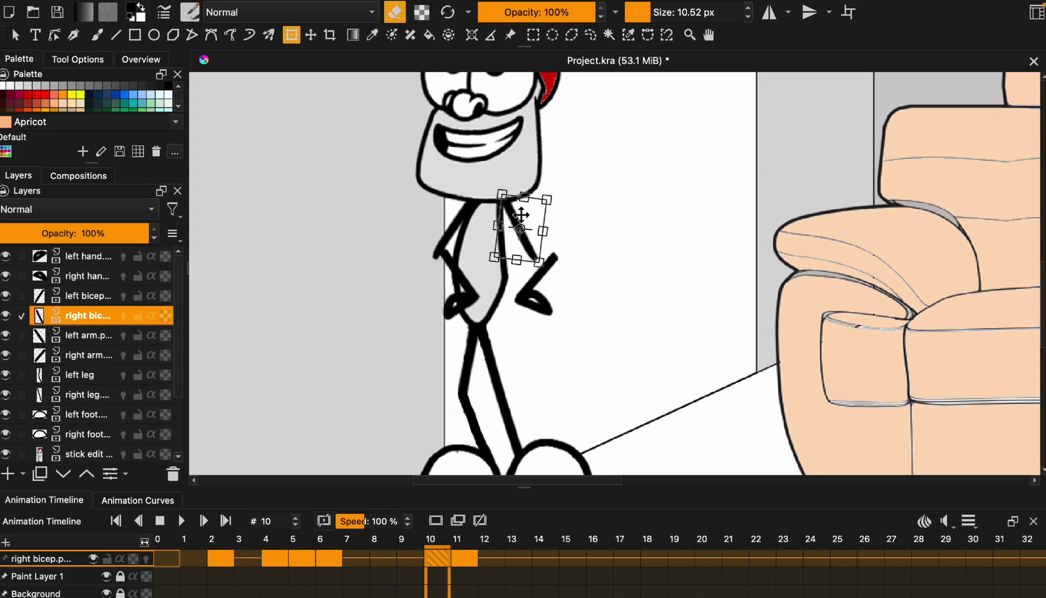
{"action": "left_click_drag", "start_coordinate": [520, 215], "coordinate": [532, 325]}
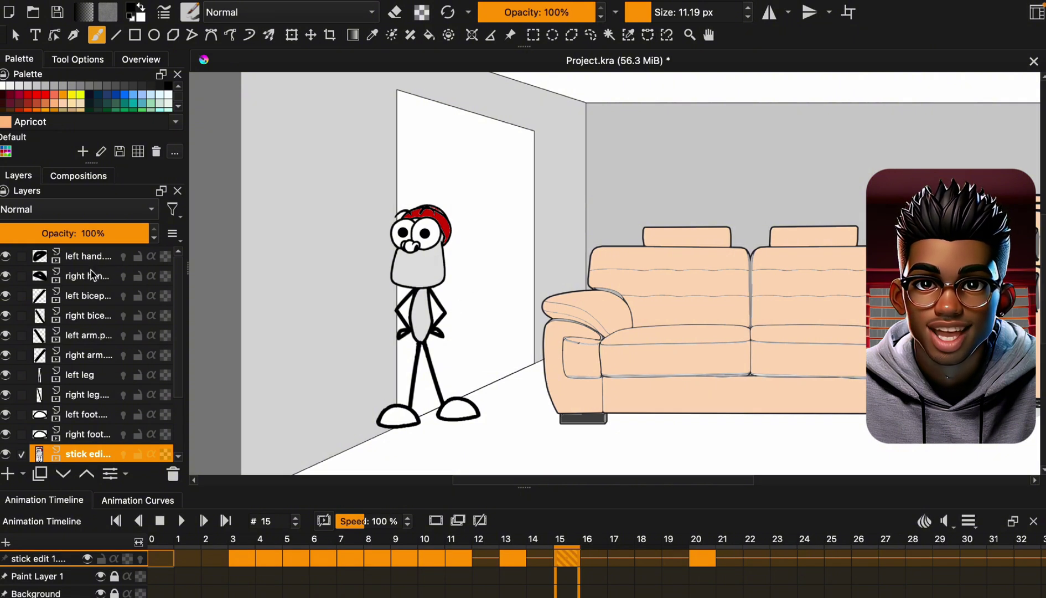
Insert the stick expression image as a new layer, erased down to a smaller mouth
{"action": "left_click", "coordinate": [80, 258]}
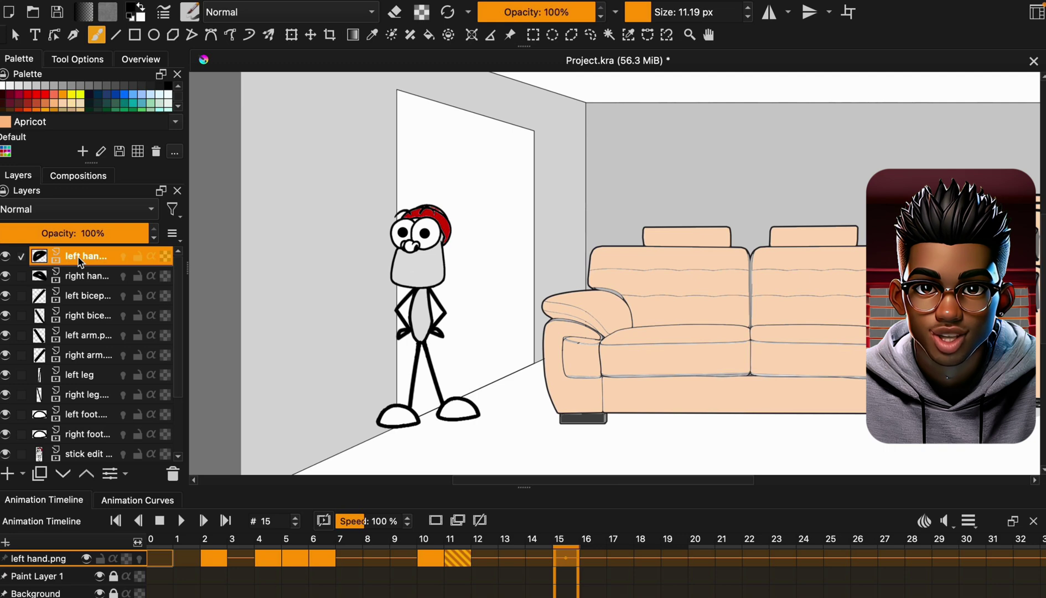
{"action": "left_click_drag", "start_coordinate": [81, 263], "coordinate": [442, 296]}
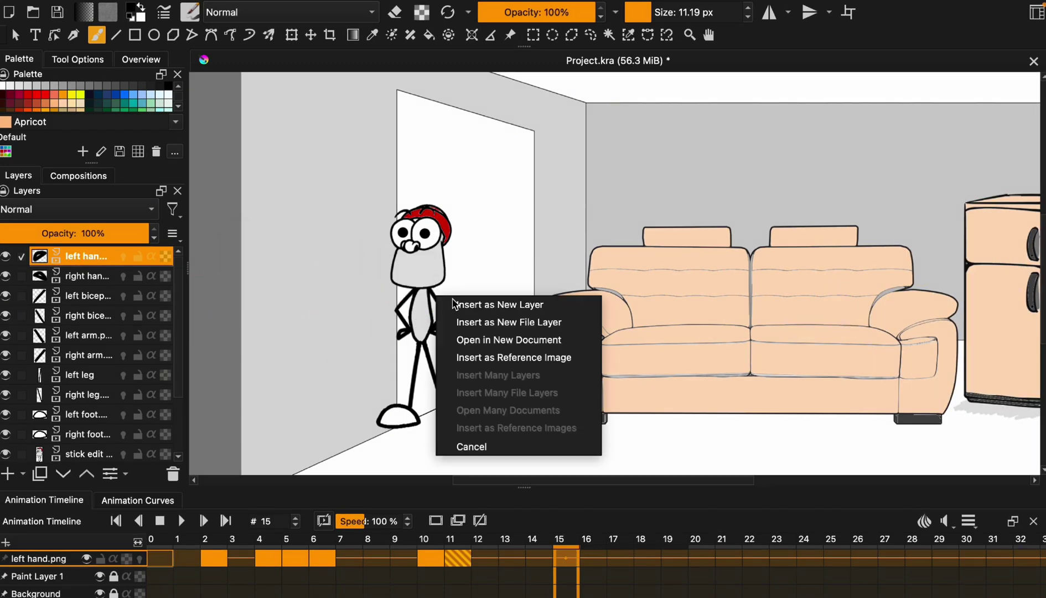
{"action": "left_click", "coordinate": [482, 304]}
{"action": "scroll", "coordinate": [439, 105], "scroll_direction": "up", "scroll_amount": 3}
{"action": "mouse_move", "coordinate": [439, 106]}
{"action": "left_mouse_down"}
{"action": "mouse_move", "coordinate": [439, 313]}
{"action": "mouse_move", "coordinate": [569, 177]}
{"action": "mouse_move", "coordinate": [362, 215]}
{"action": "left_mouse_up"}
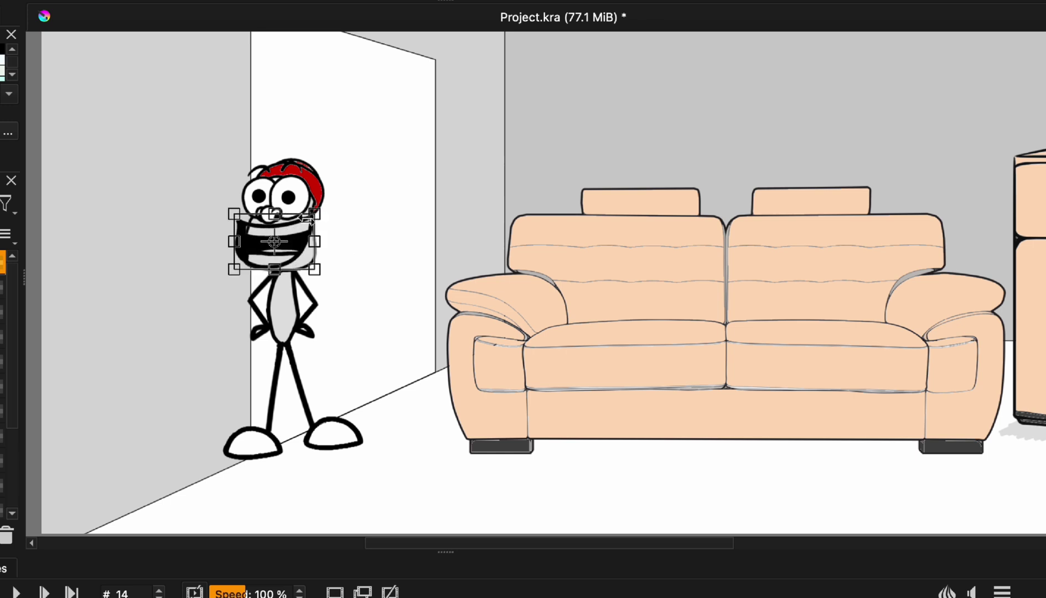
{"action": "left_click_drag", "start_coordinate": [308, 217], "coordinate": [283, 236]}
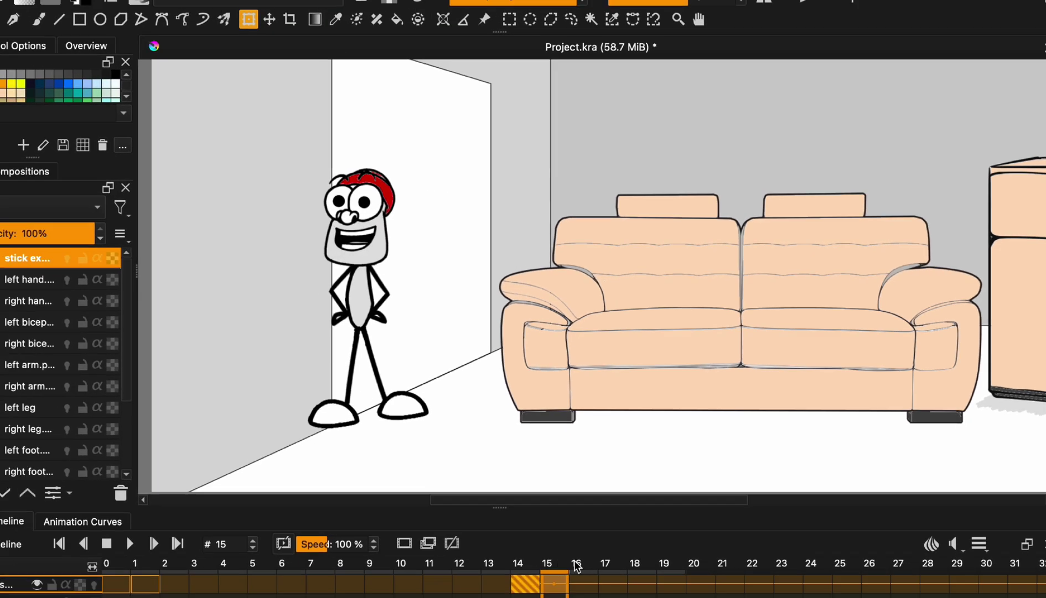
Duplicate the mouth keyframe at frame 16 on the timeline
{"action": "left_click", "coordinate": [628, 537]}
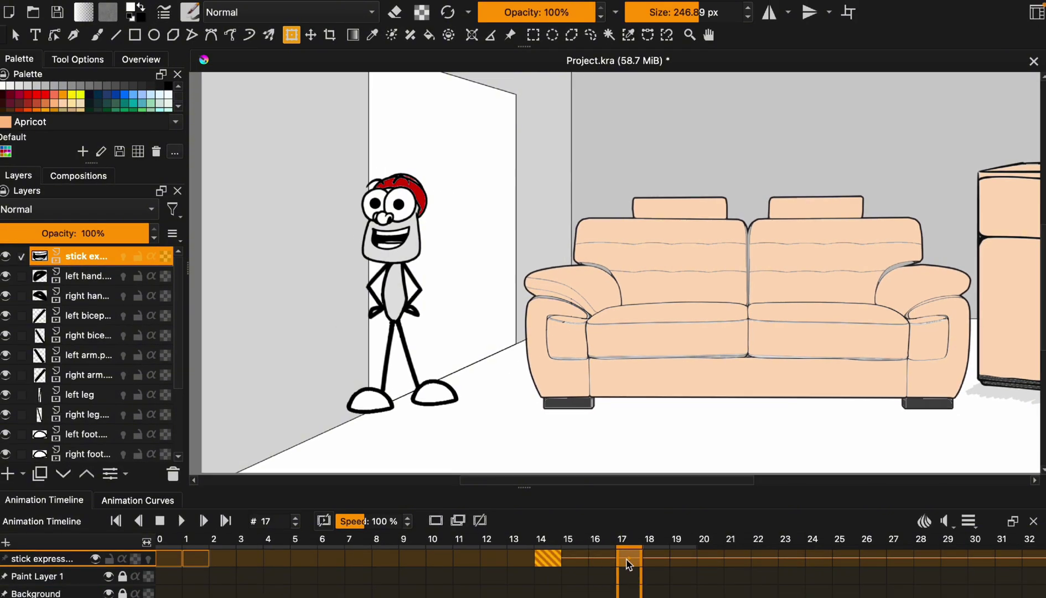
{"action": "right_click", "coordinate": [628, 559]}
{"action": "left_click", "coordinate": [601, 559]}
{"action": "right_click", "coordinate": [602, 559]}
{"action": "left_click", "coordinate": [660, 530]}
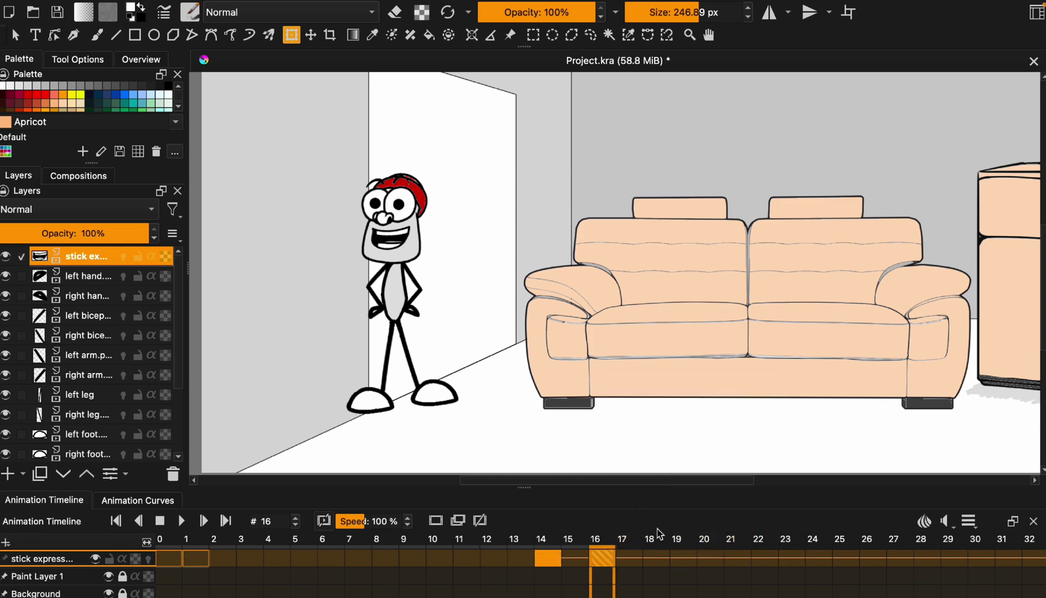
{"action": "right_click", "coordinate": [632, 558]}
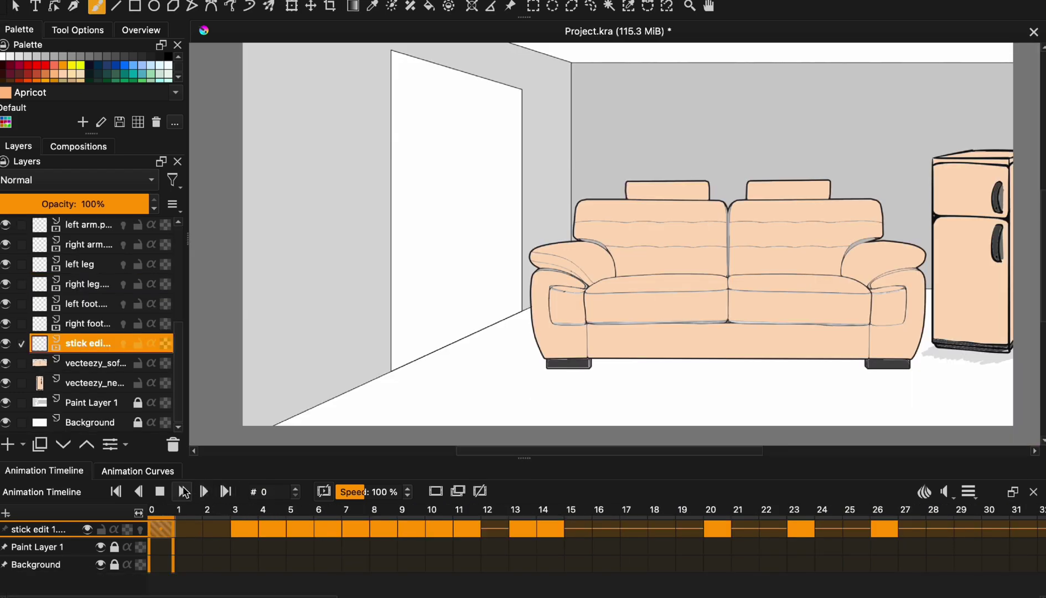
Import the ElevenLabs voice-over mp3 as the animation's audio track
{"action": "left_click", "coordinate": [183, 492]}
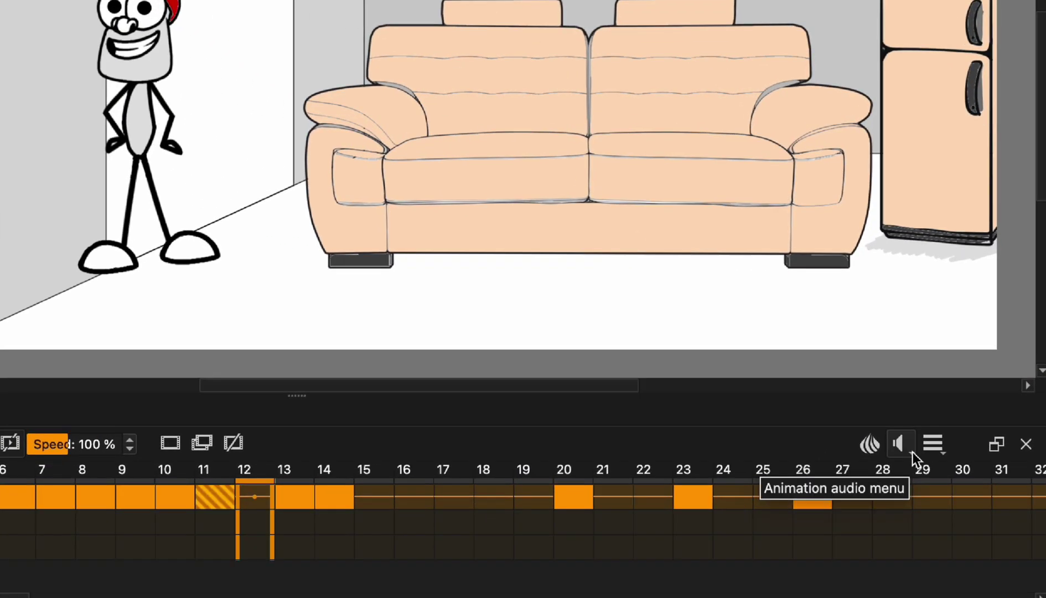
{"action": "left_click", "coordinate": [920, 466]}
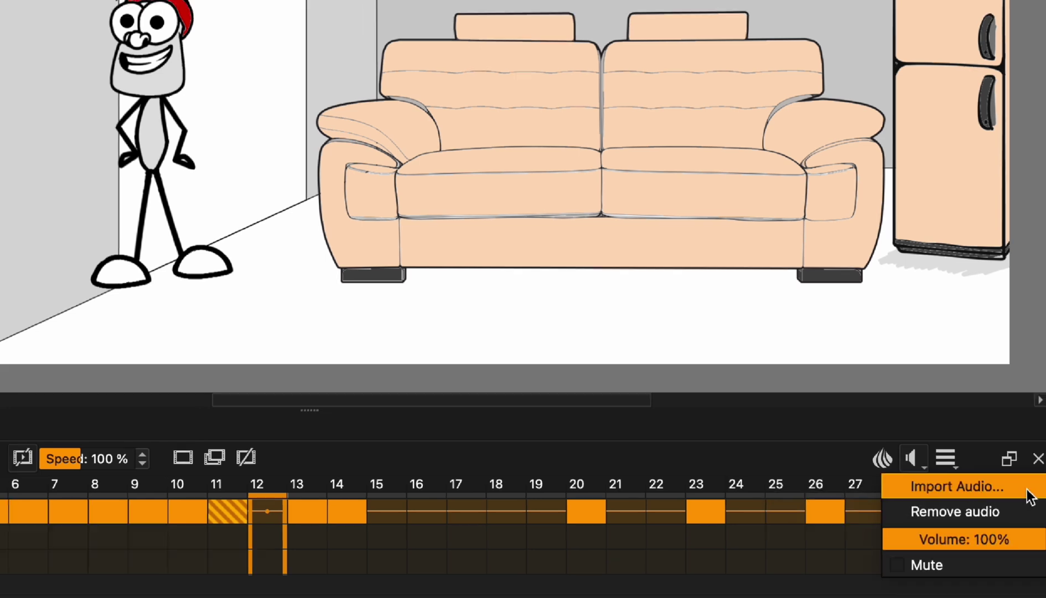
{"action": "left_click", "coordinate": [956, 486]}
{"action": "left_click", "coordinate": [740, 140]}
{"action": "left_click", "coordinate": [866, 516]}
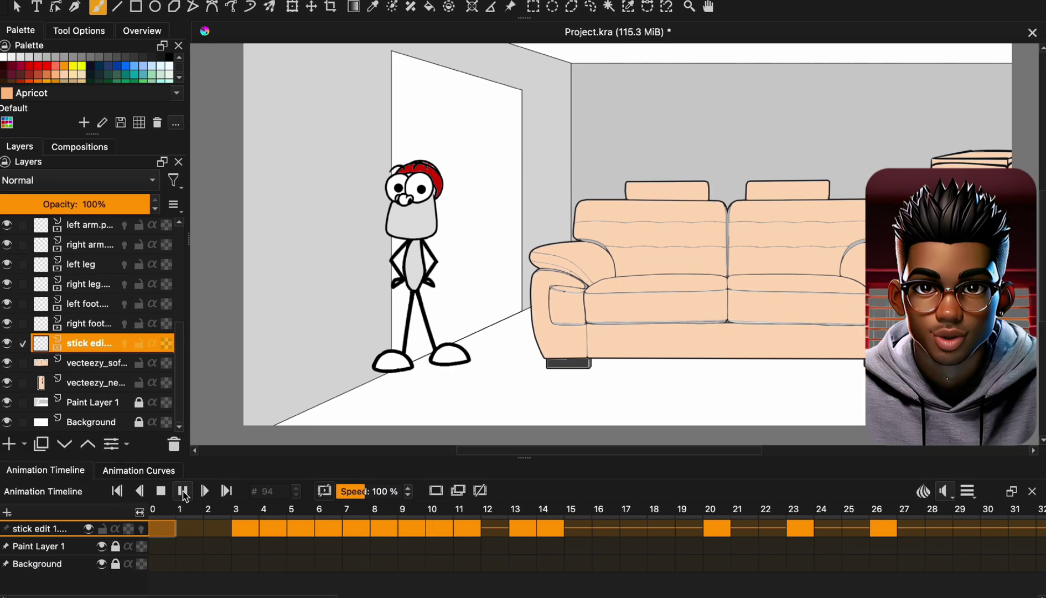
Play and stop the animation with the voice-over, then scrub to frame 13
{"action": "left_click", "coordinate": [162, 490]}
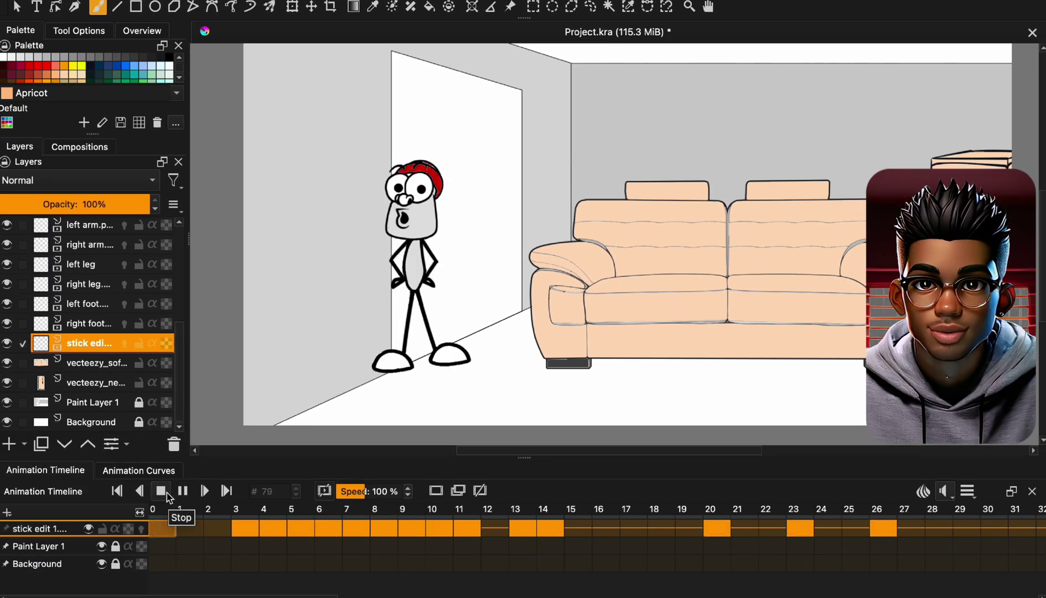
{"action": "left_click", "coordinate": [162, 491]}
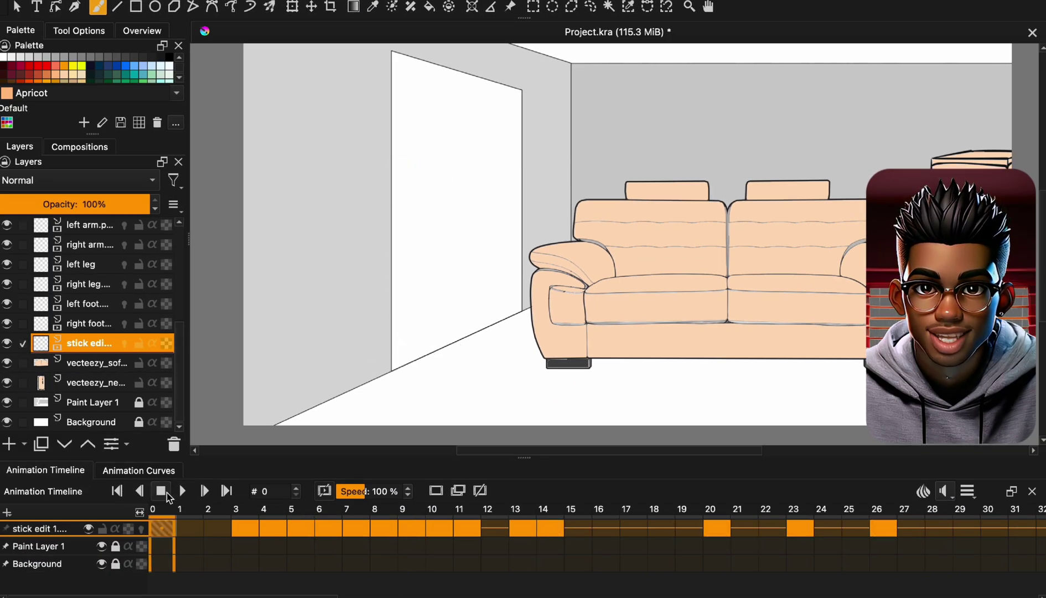
{"action": "left_click", "coordinate": [185, 492]}
{"action": "left_click", "coordinate": [162, 491]}
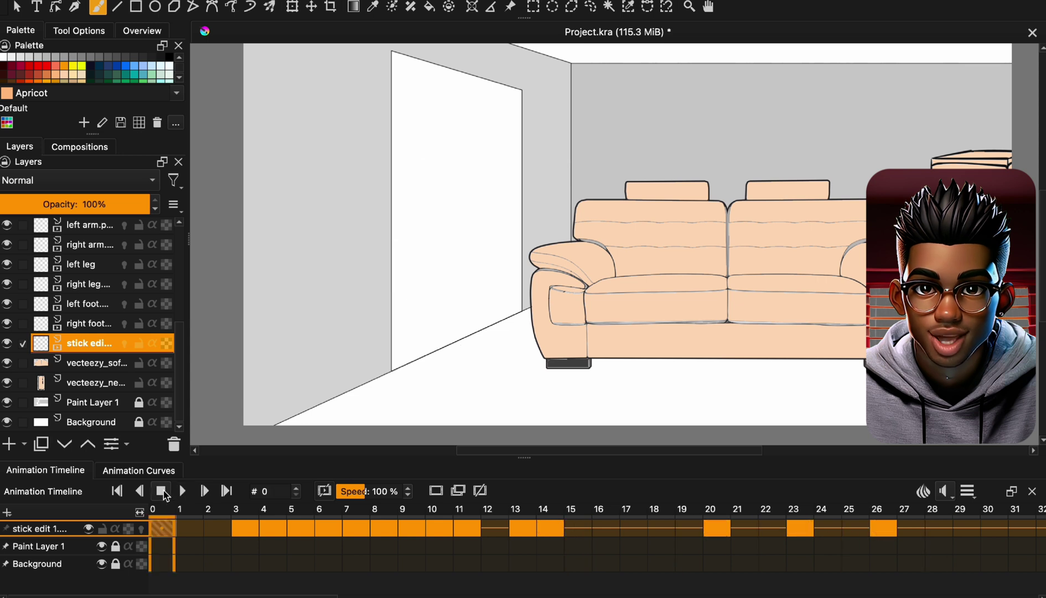
{"action": "left_click_drag", "start_coordinate": [447, 510], "coordinate": [529, 510]}
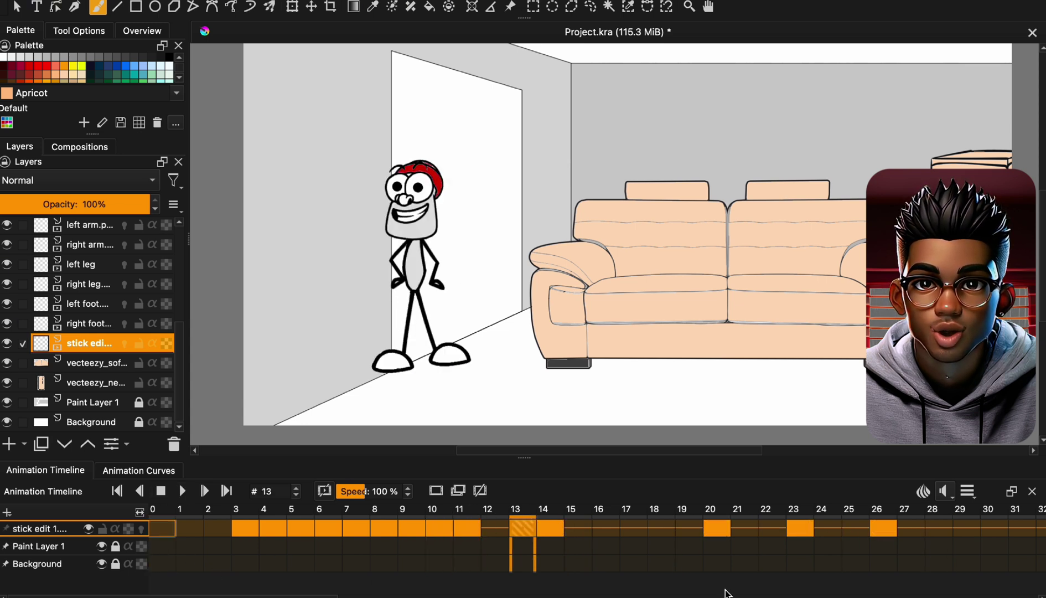
Set the animation clip to run from frame 0 to 117 at 24 fps
{"action": "left_click", "coordinate": [949, 497]}
{"action": "left_click", "coordinate": [967, 533]}
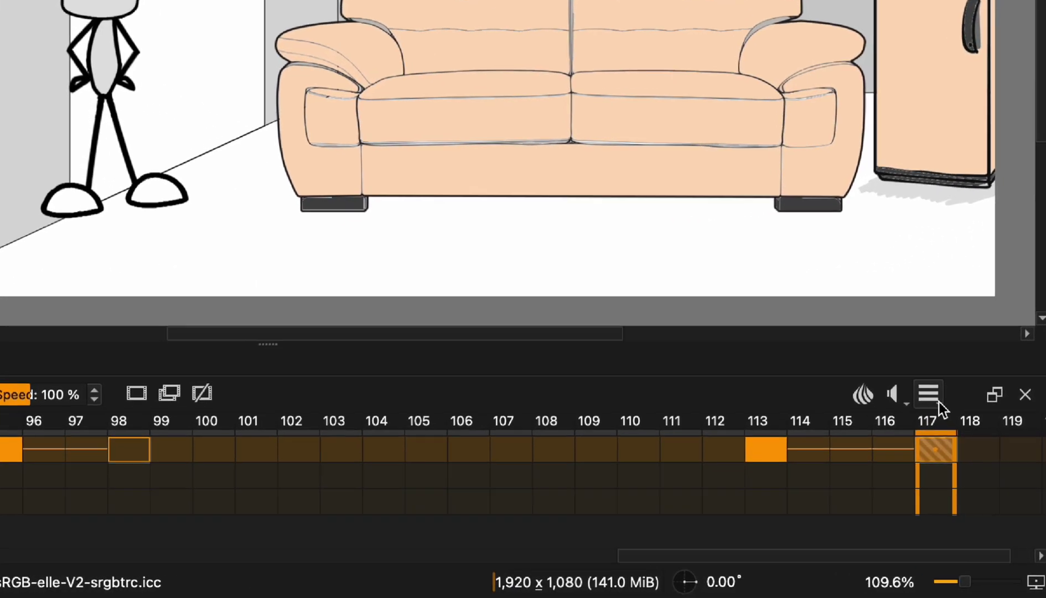
{"action": "left_click", "coordinate": [968, 461]}
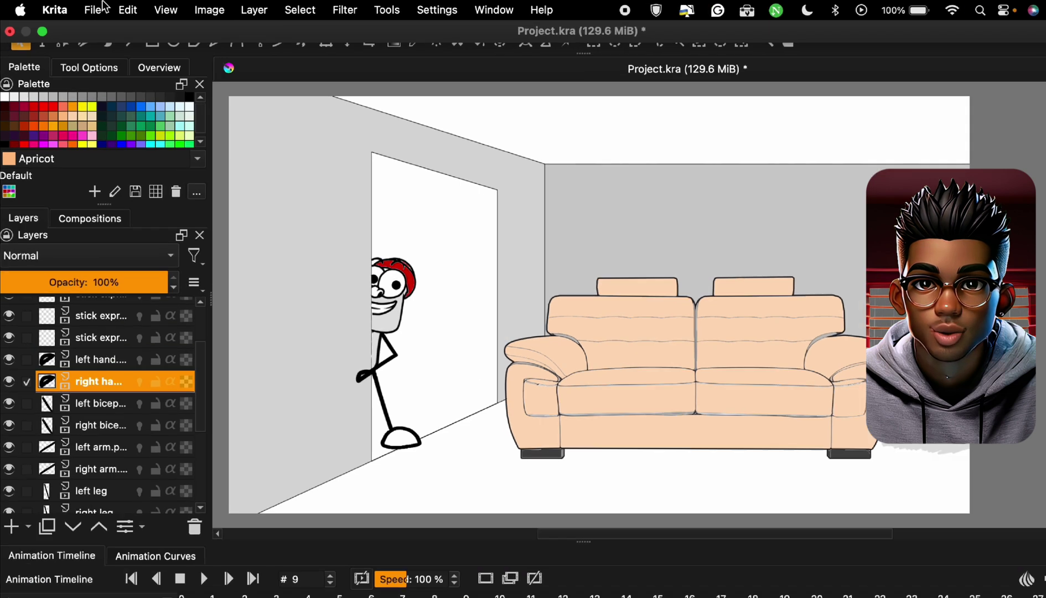
{"action": "left_click", "coordinate": [89, 8]}
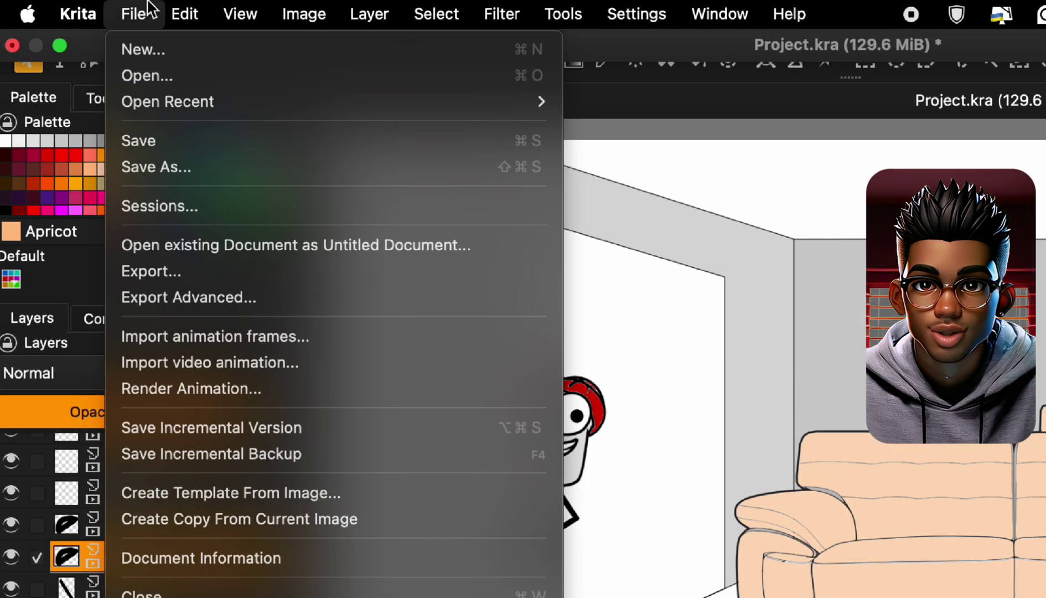
In Render Animation, switch off the image sequence and choose MPEG-4 video as the output format
{"action": "left_click", "coordinate": [282, 390]}
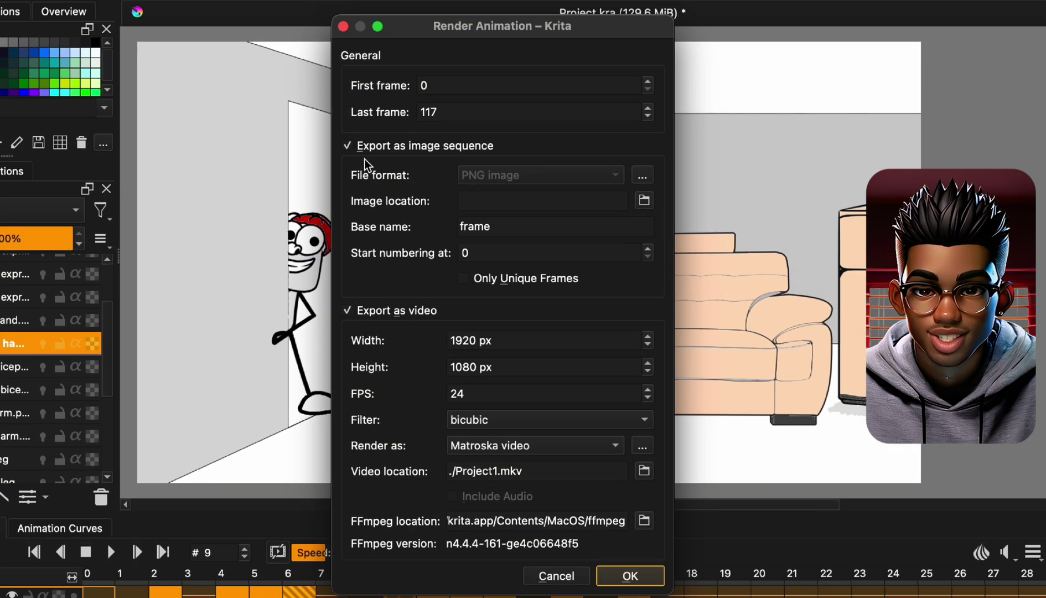
{"action": "left_click", "coordinate": [347, 146]}
{"action": "left_click", "coordinate": [498, 453]}
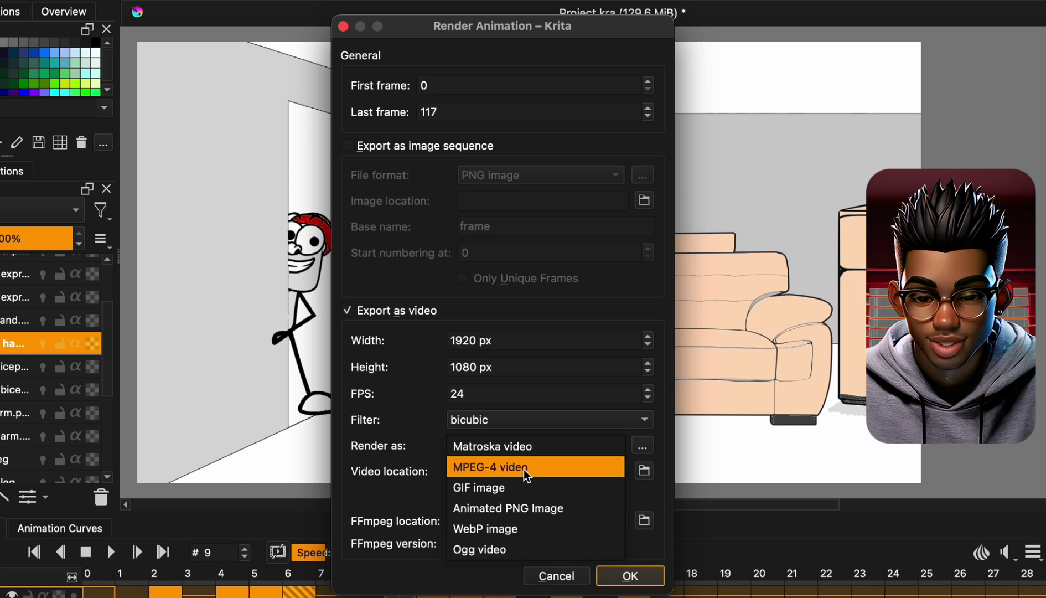
{"action": "left_click", "coordinate": [524, 469]}
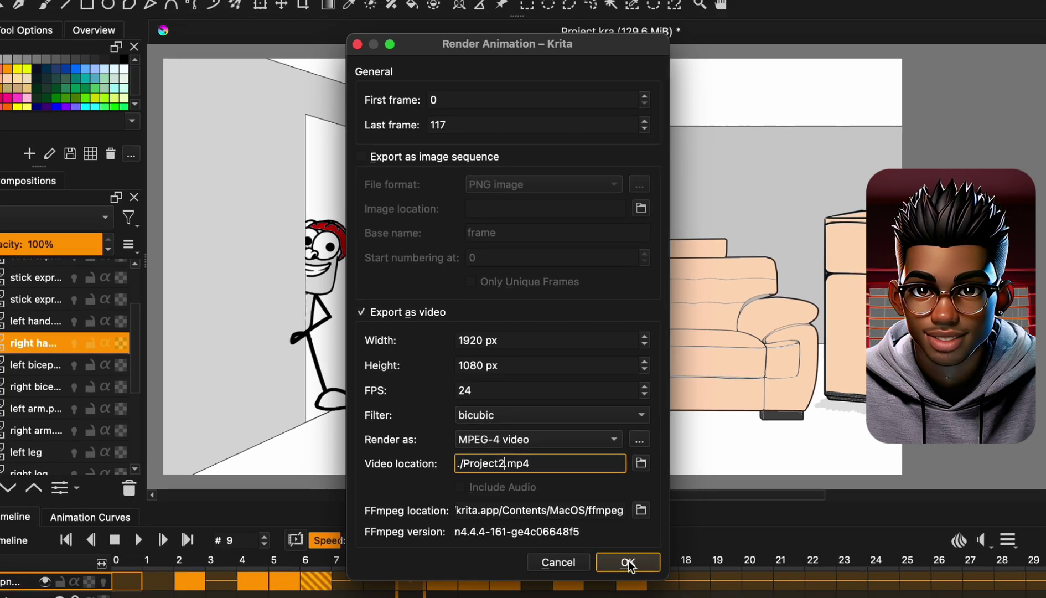